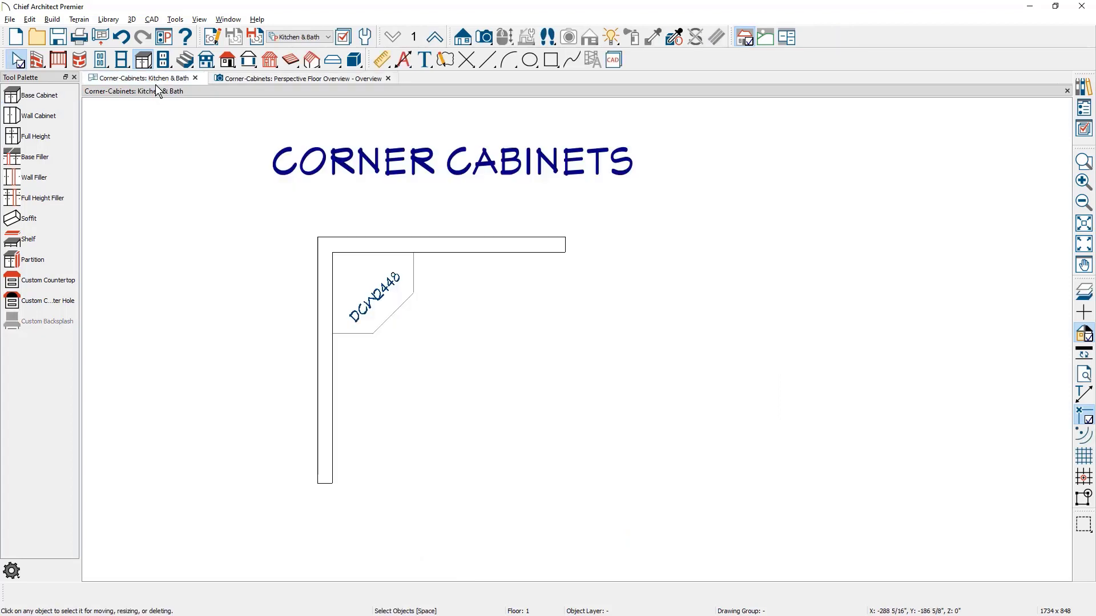
Place a base cabinet in the wall corner beneath the existing corner wall cabinet
click(62, 102)
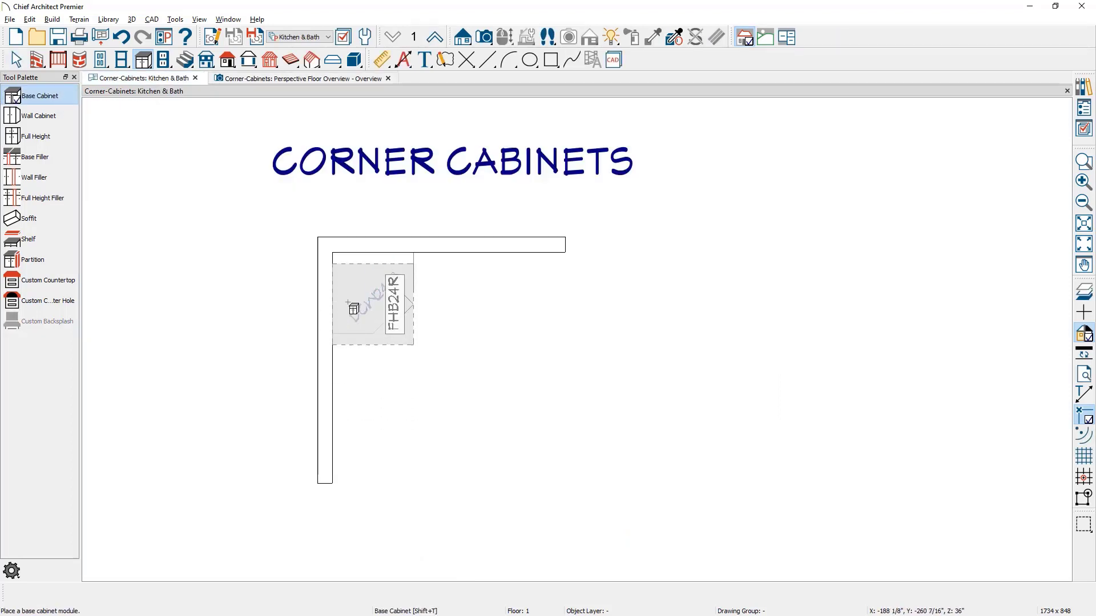
click(343, 272)
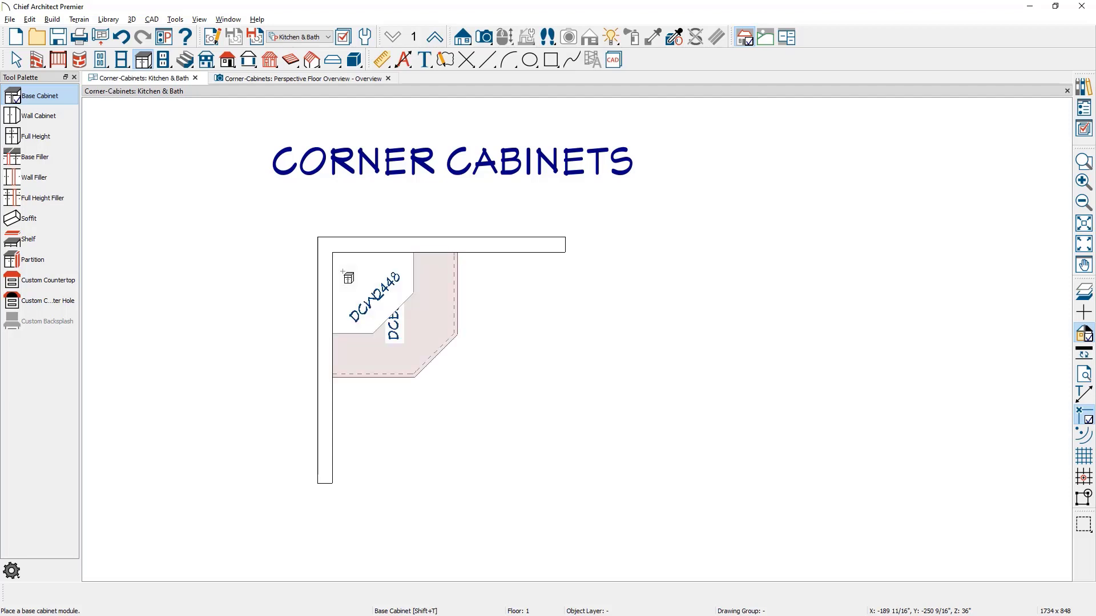
key(space)
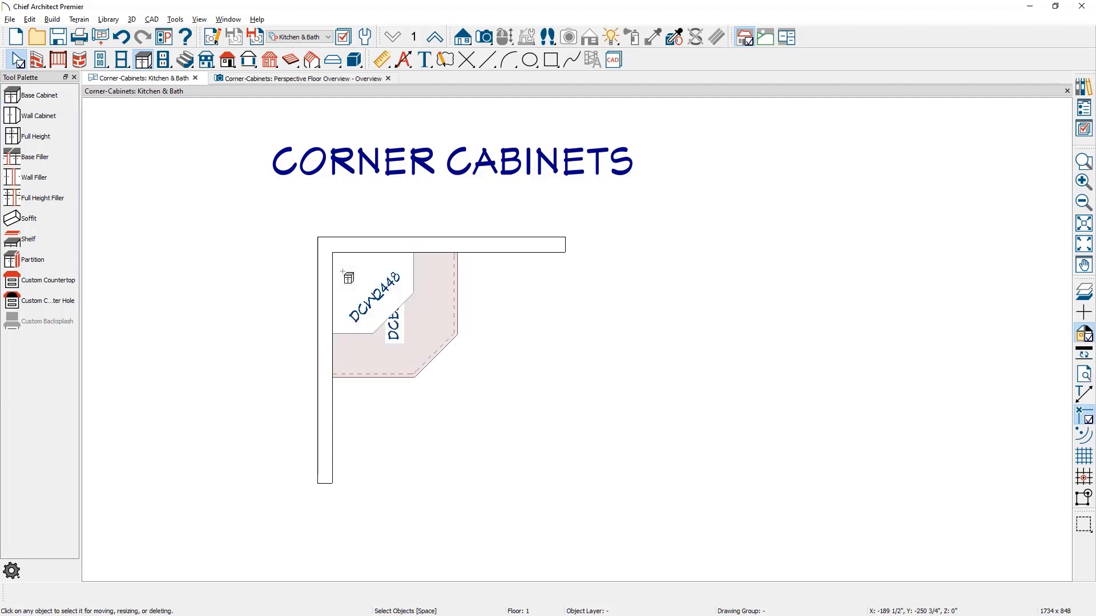
Turn off Diagonal Door and enable Lazy Susan for the corner base cabinet
double_click(378, 350)
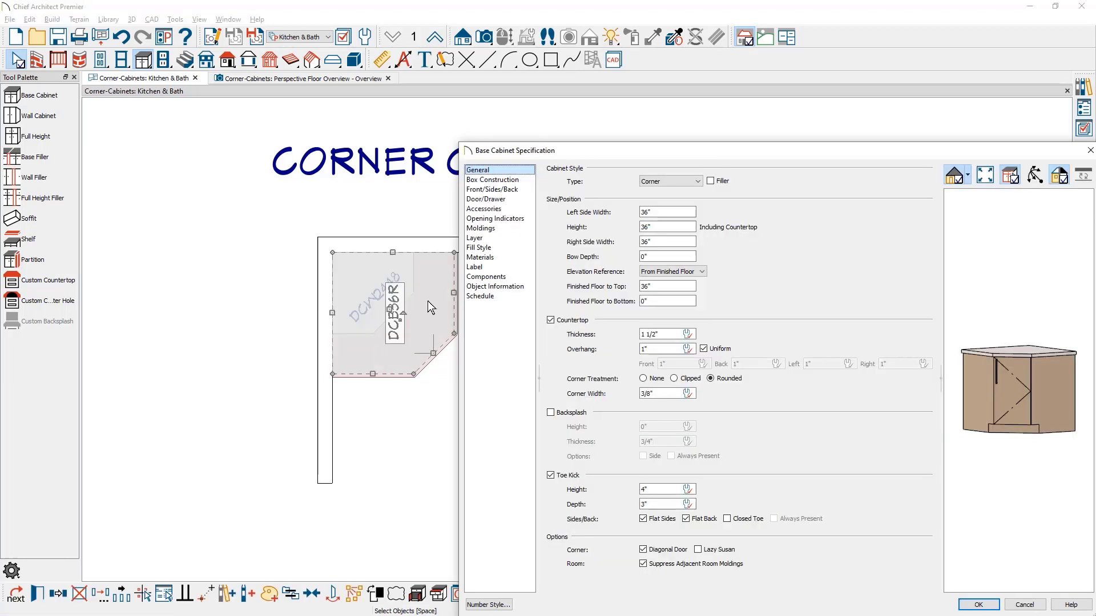
click(700, 183)
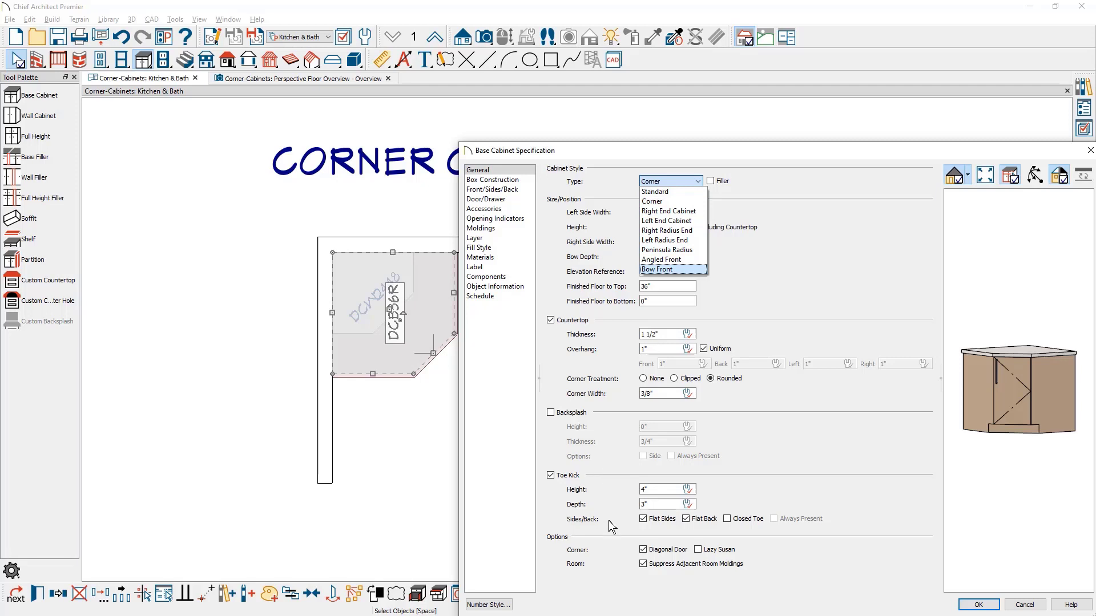
click(610, 545)
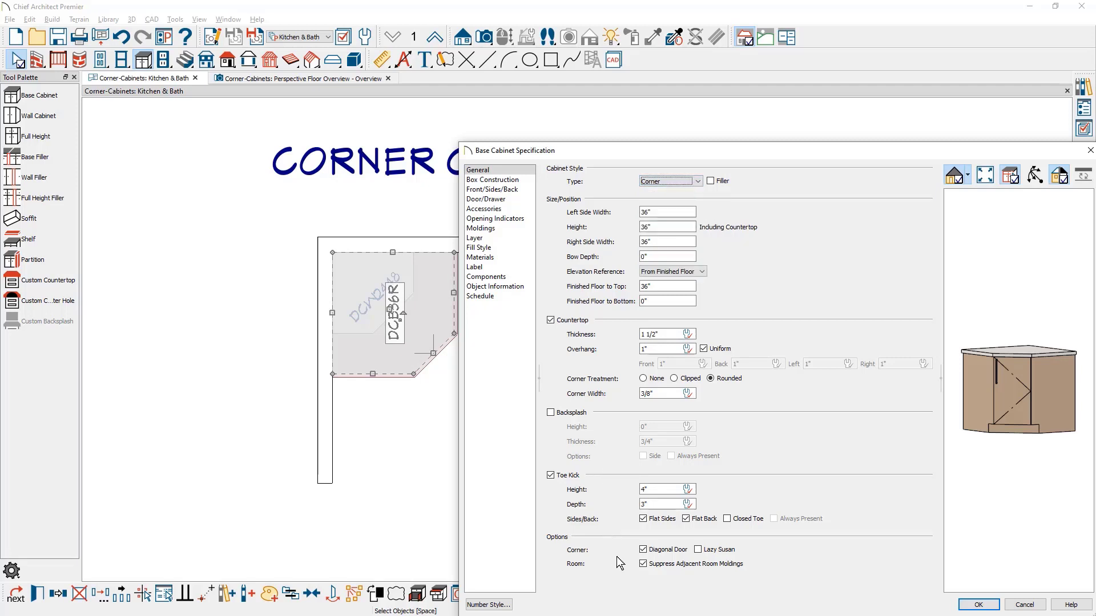
click(643, 550)
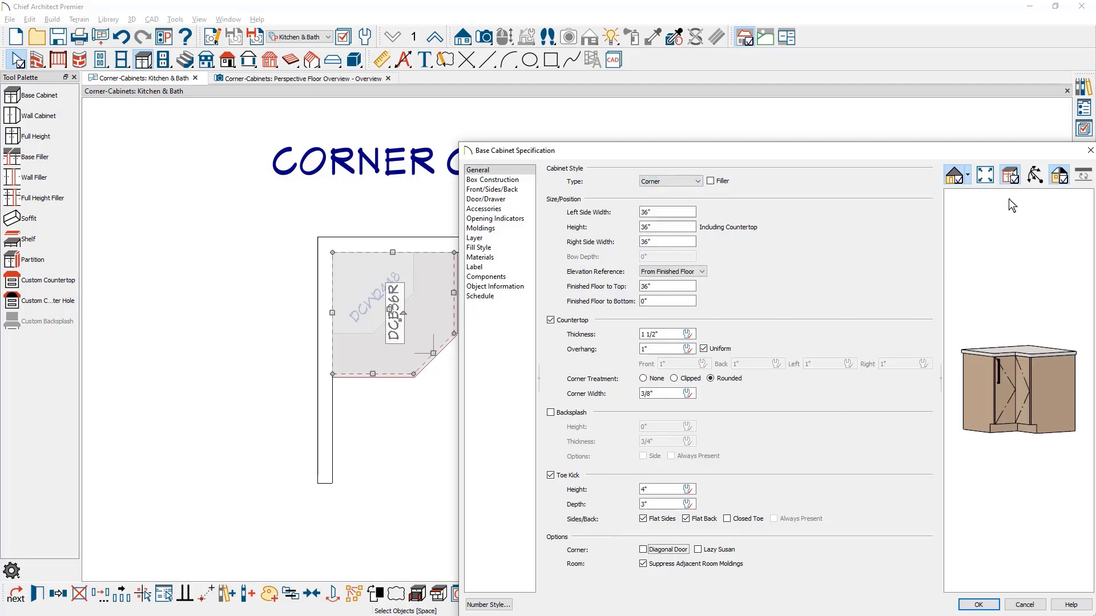
click(1034, 175)
drag(1012, 303, 1030, 319)
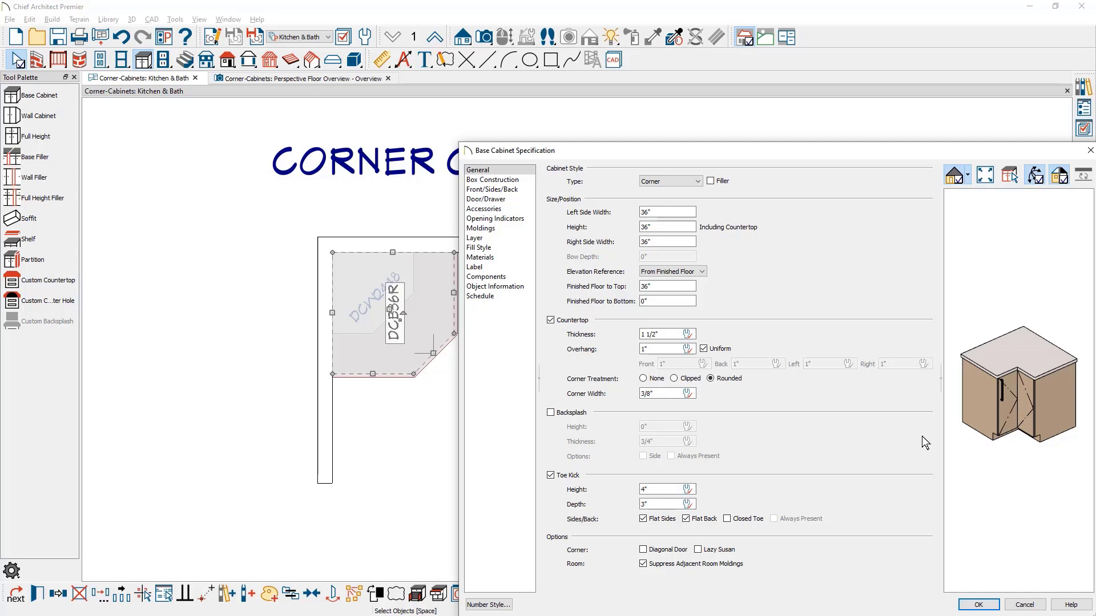
click(698, 551)
click(976, 605)
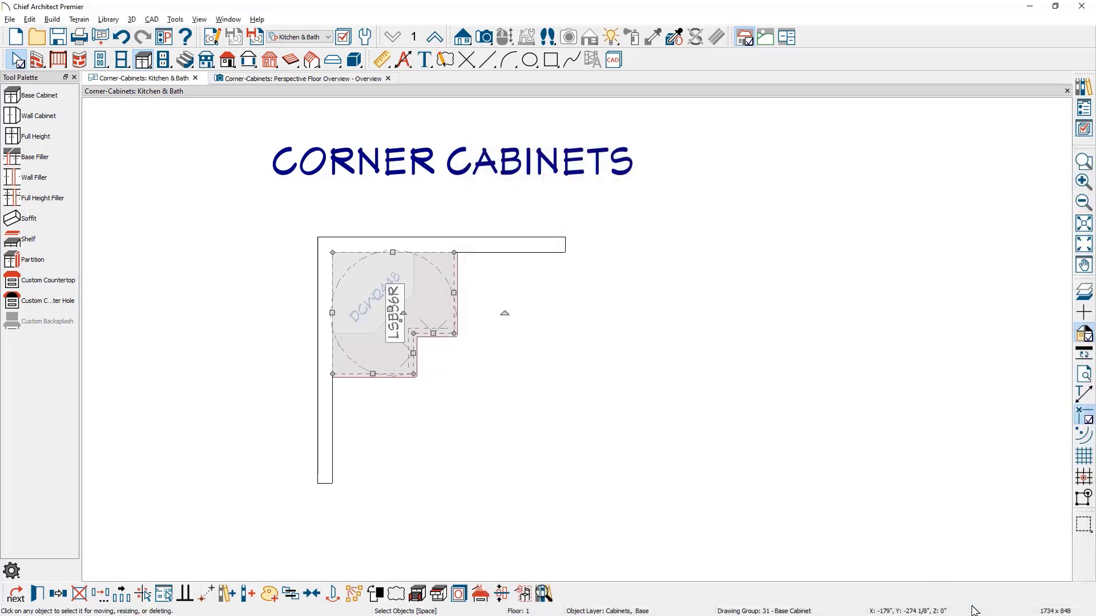
Rotate the corner base cabinet's label so that it reads diagonally across the corner
scroll(358, 315, up, 3)
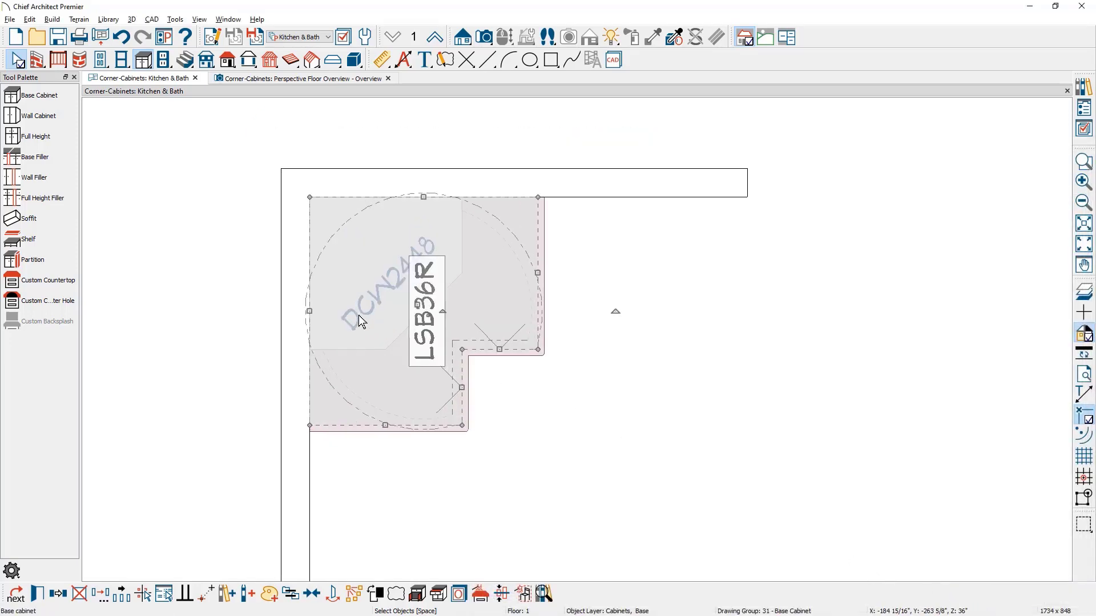
key(Escape)
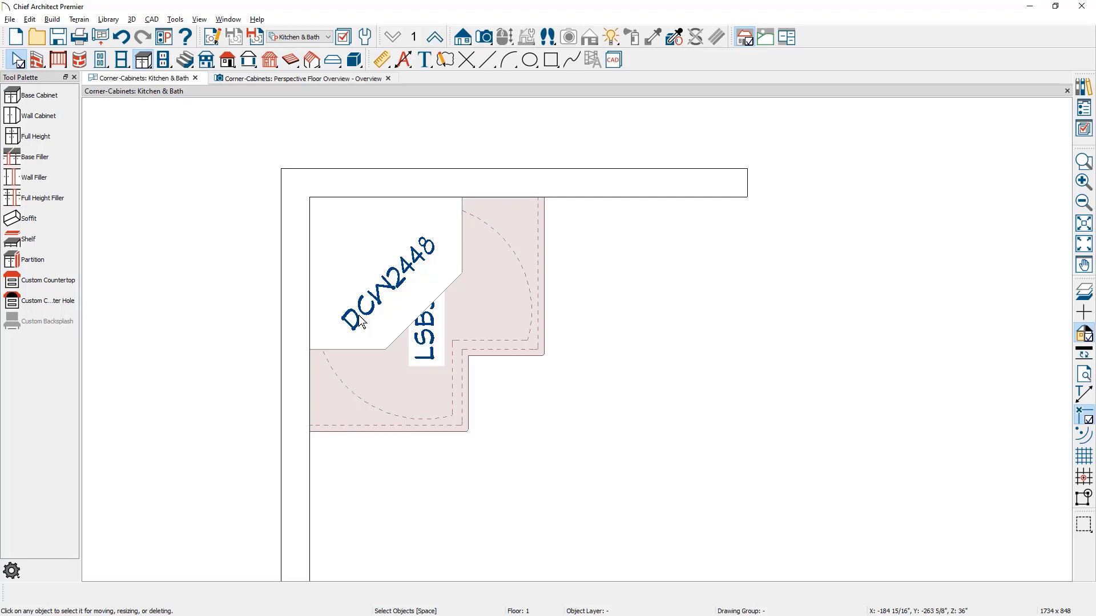
click(384, 365)
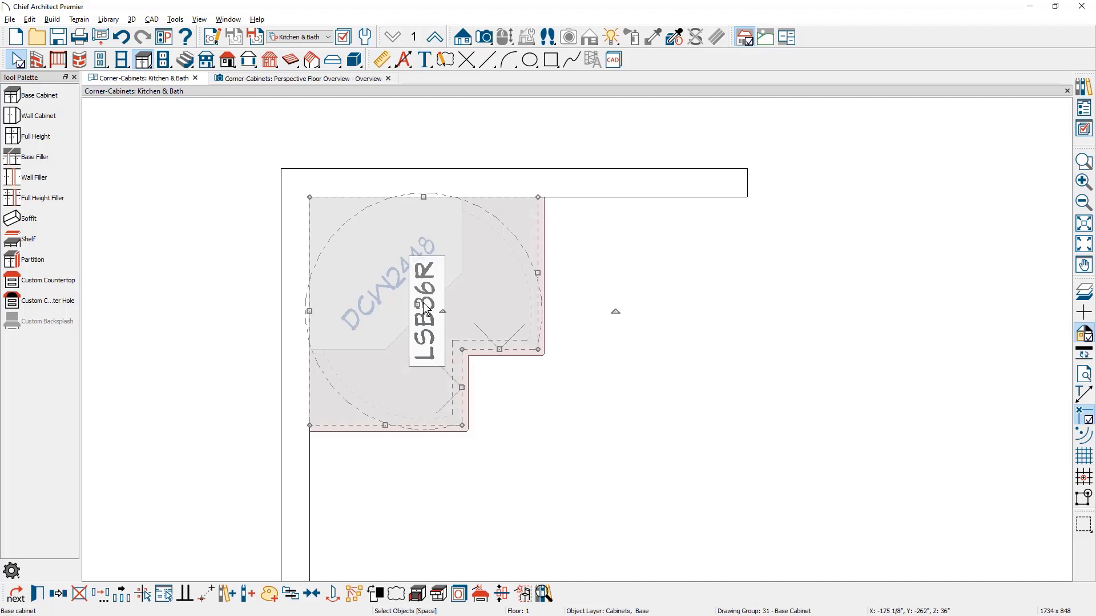
scroll(427, 310, up, 3)
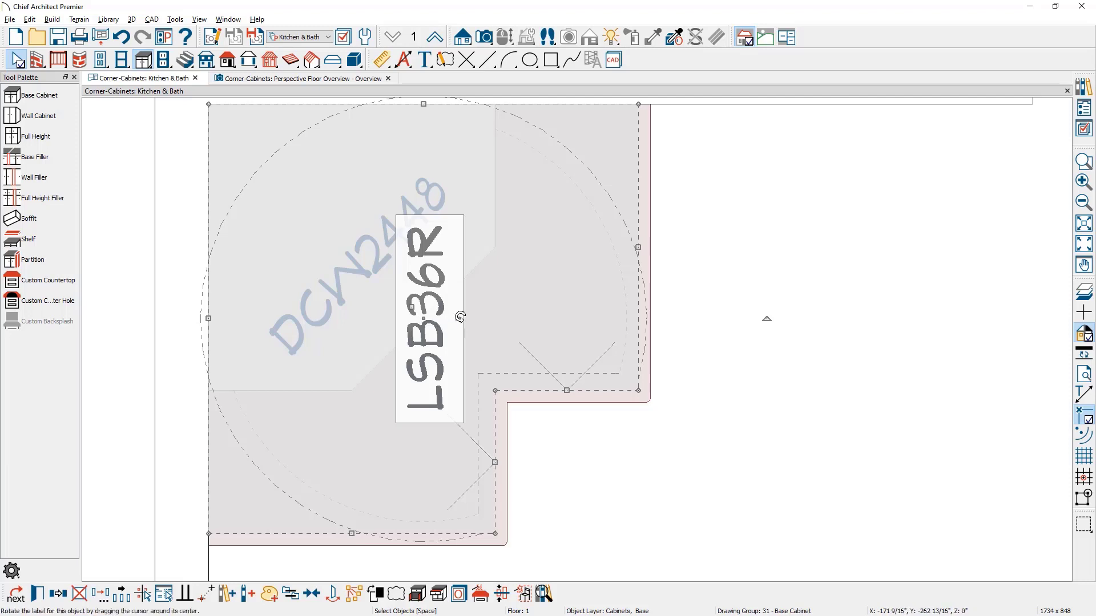
drag(459, 318, 457, 348)
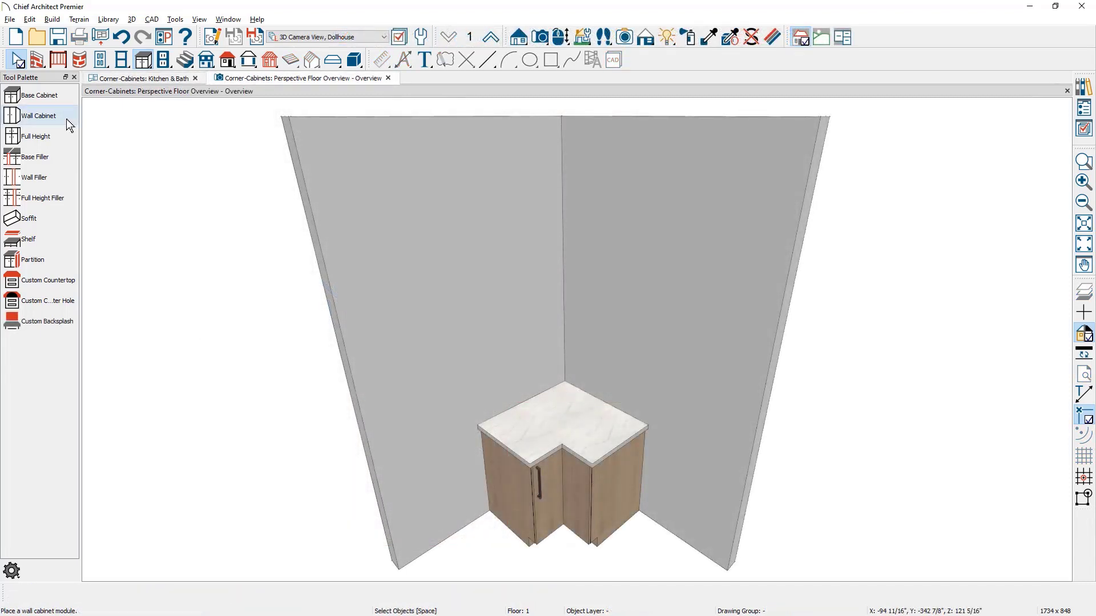
Place a wall cabinet in the corner above the base cabinet in the perspective overview and make it Diagonal
click(66, 118)
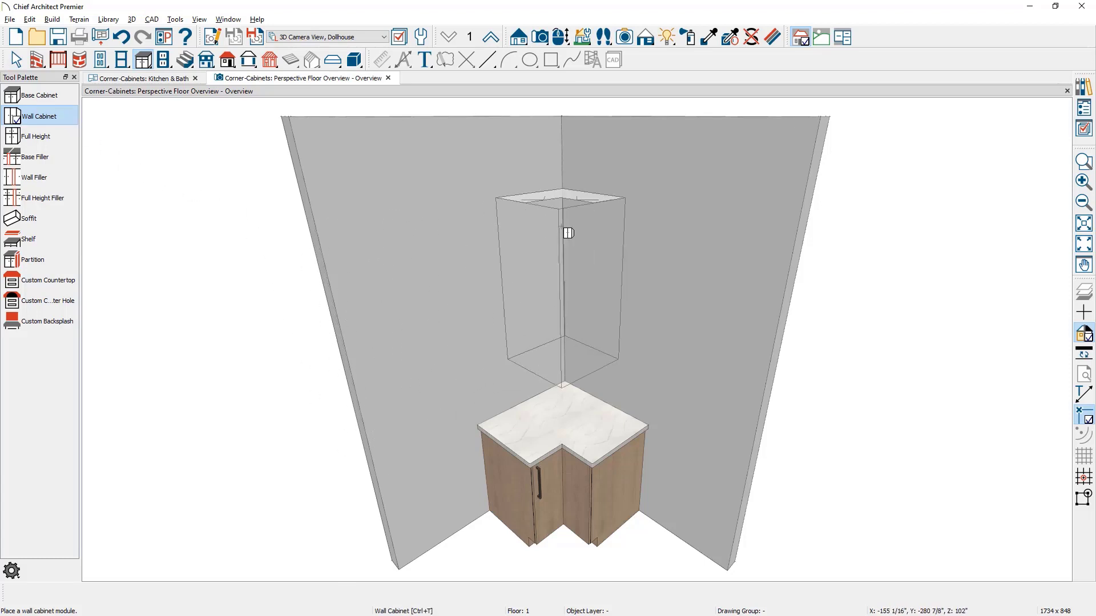
click(568, 233)
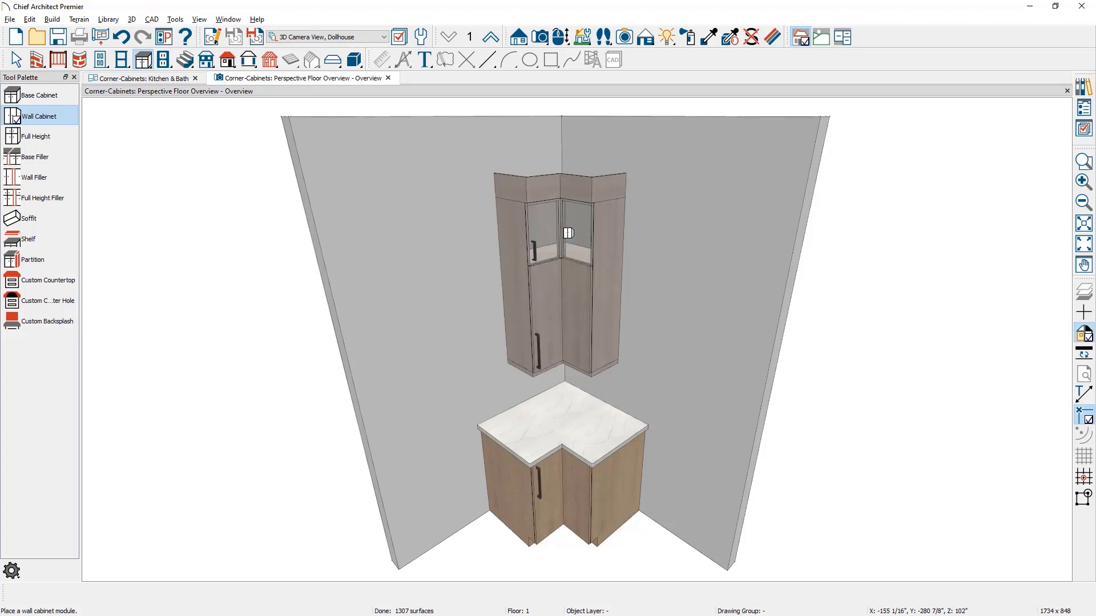
double_click(569, 232)
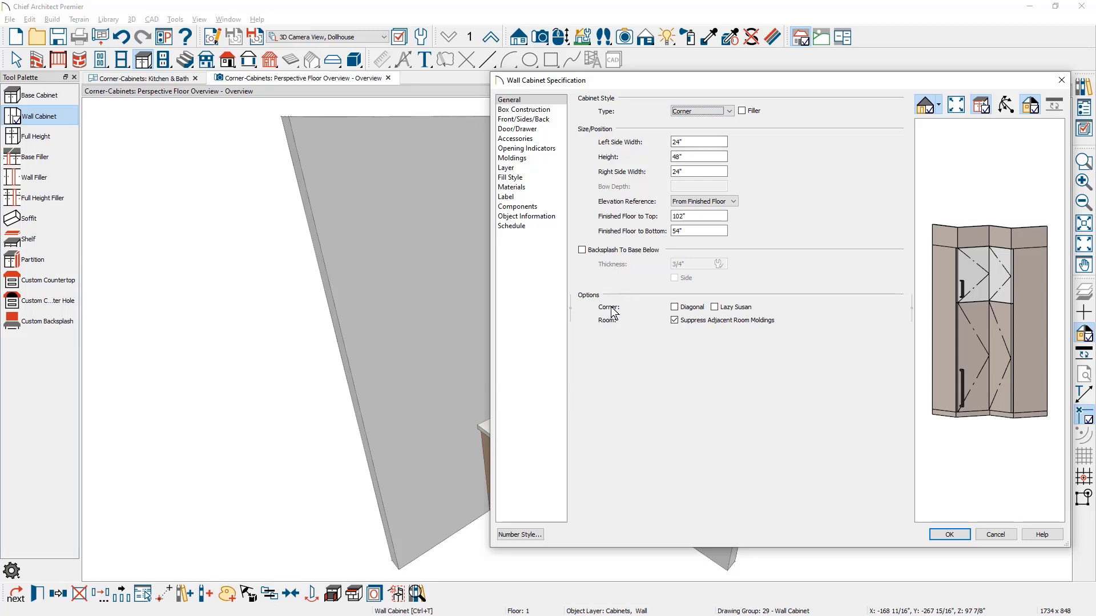
click(674, 308)
click(674, 309)
click(674, 308)
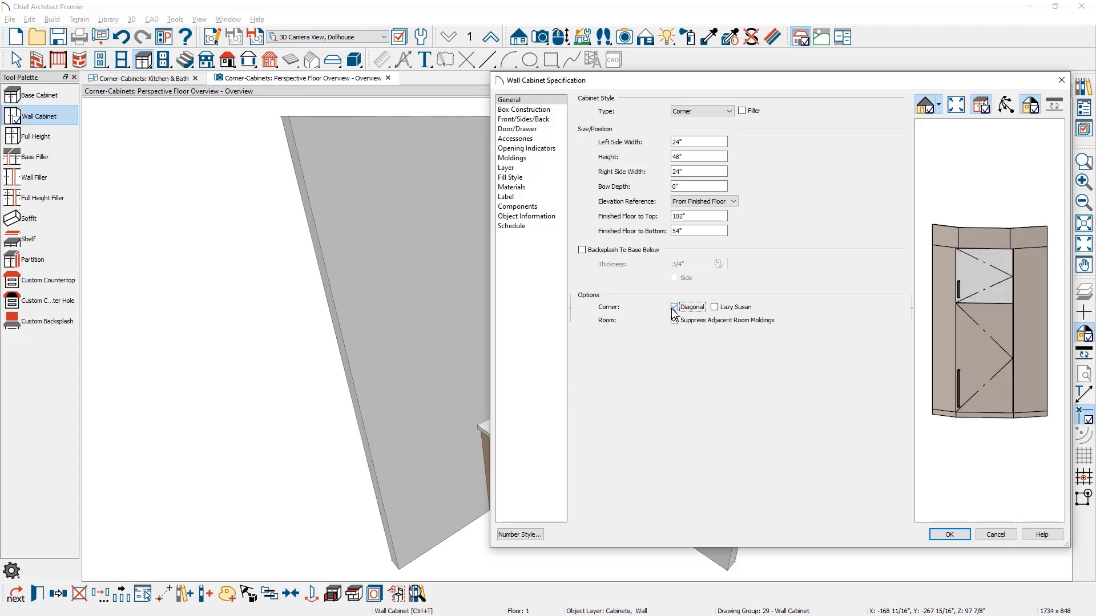
Set the diagonal wall cabinet's bow depth to -3" and check the curved front in the preview
double_click(678, 188)
text(-3)
key(Tab)
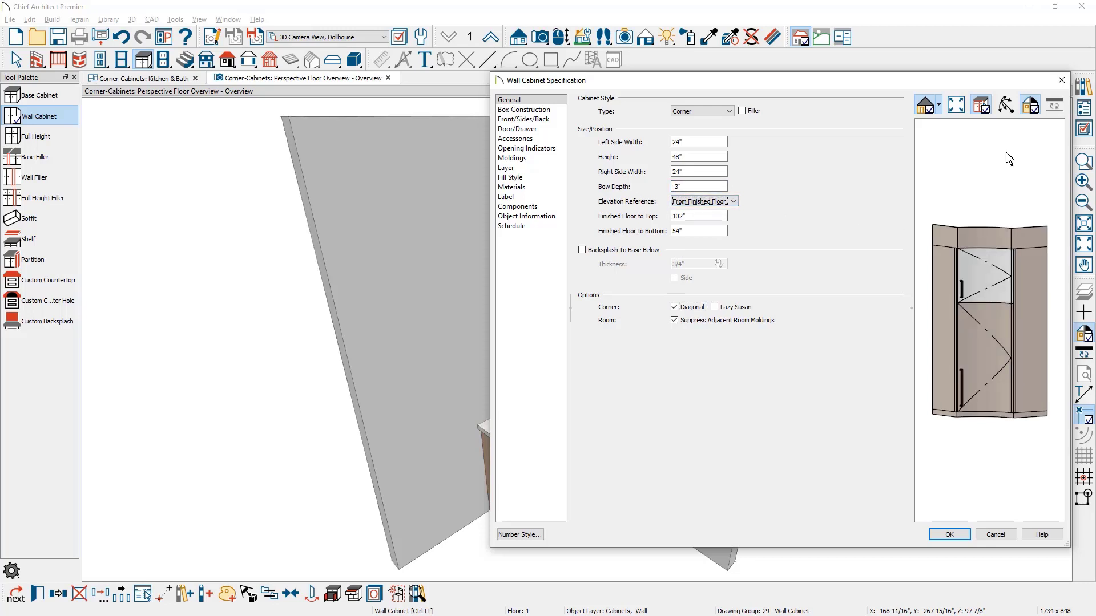
click(1006, 105)
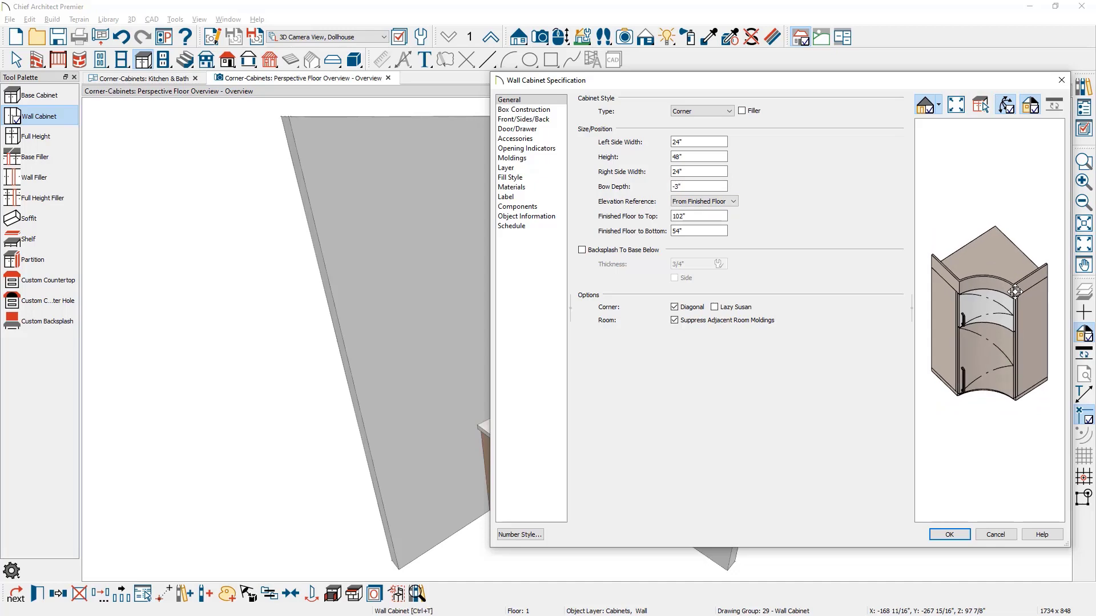
click(964, 535)
key(Escape)
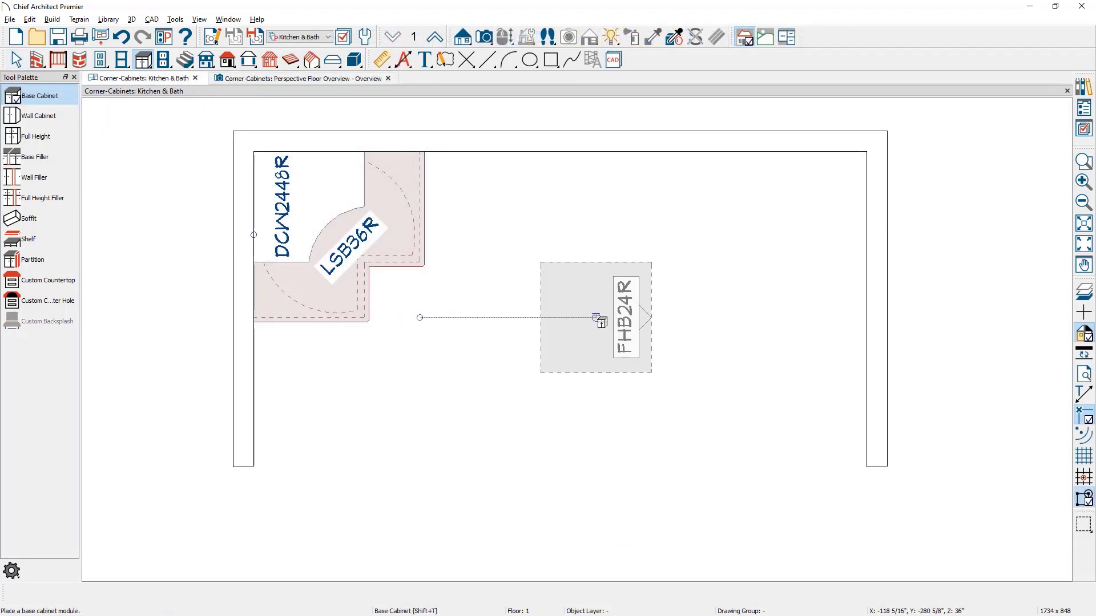
Place a base cabinet in the open area between the walls and try to change its type to Corner
click(595, 317)
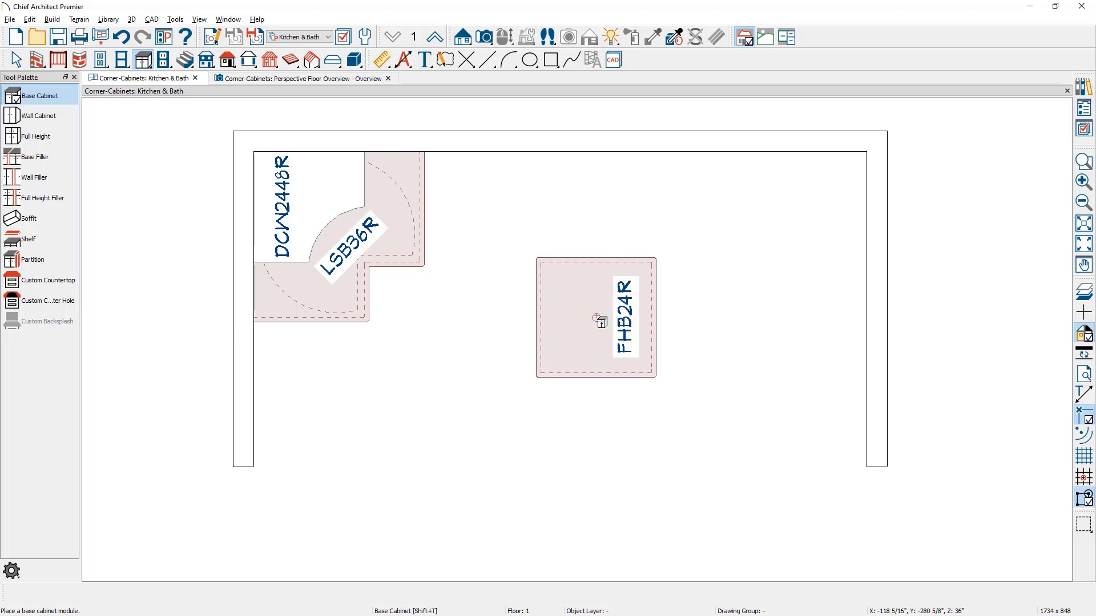
double_click(596, 317)
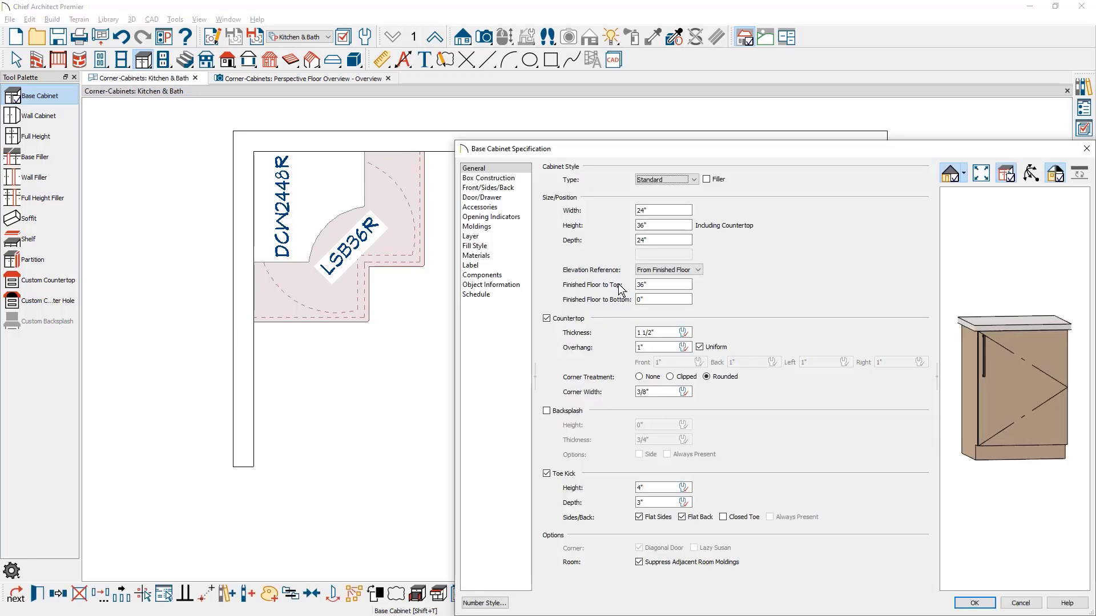
click(697, 179)
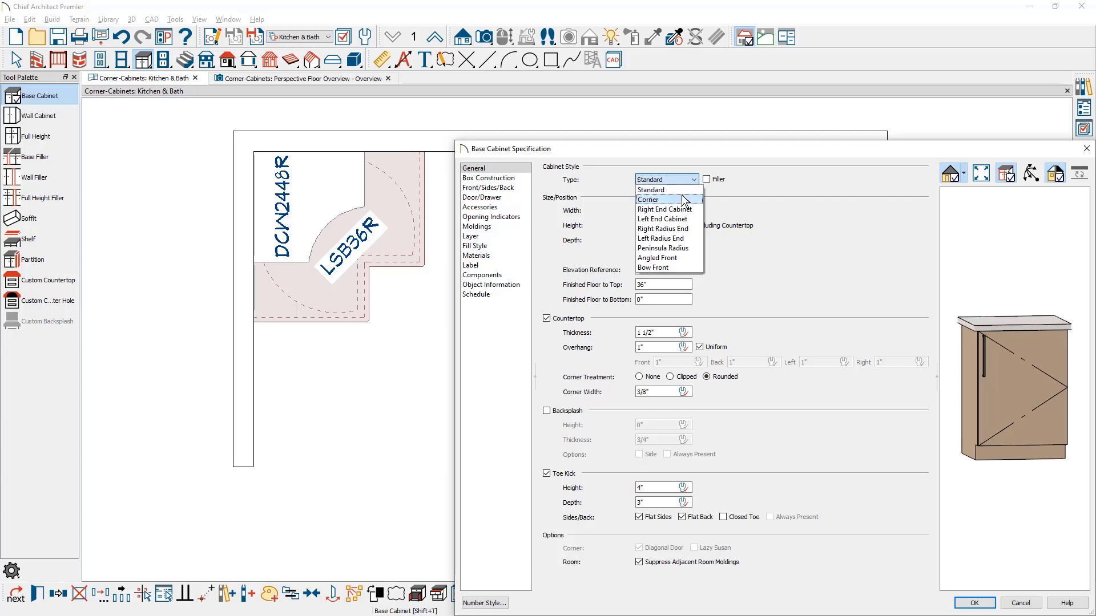
click(682, 195)
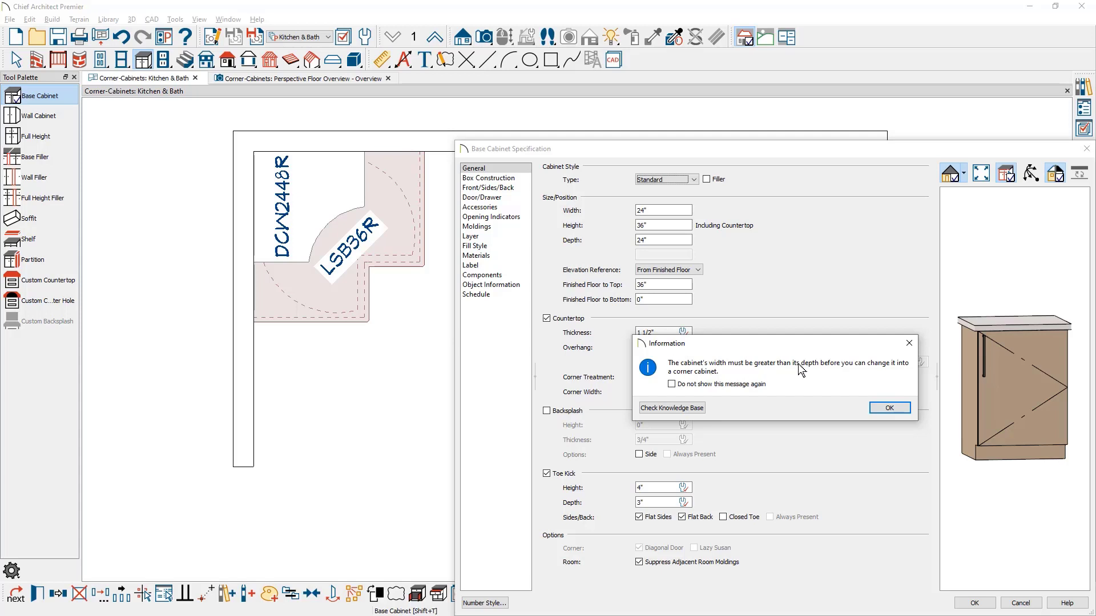
click(891, 409)
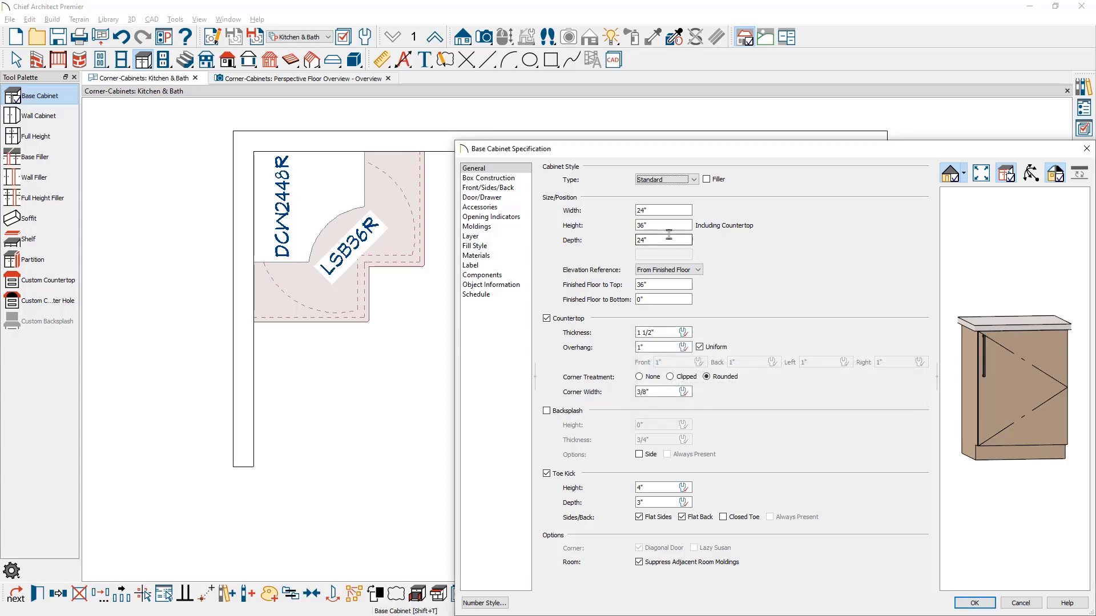
Set the free-standing base cabinet's width to 36" and change its type to Corner
double_click(668, 212)
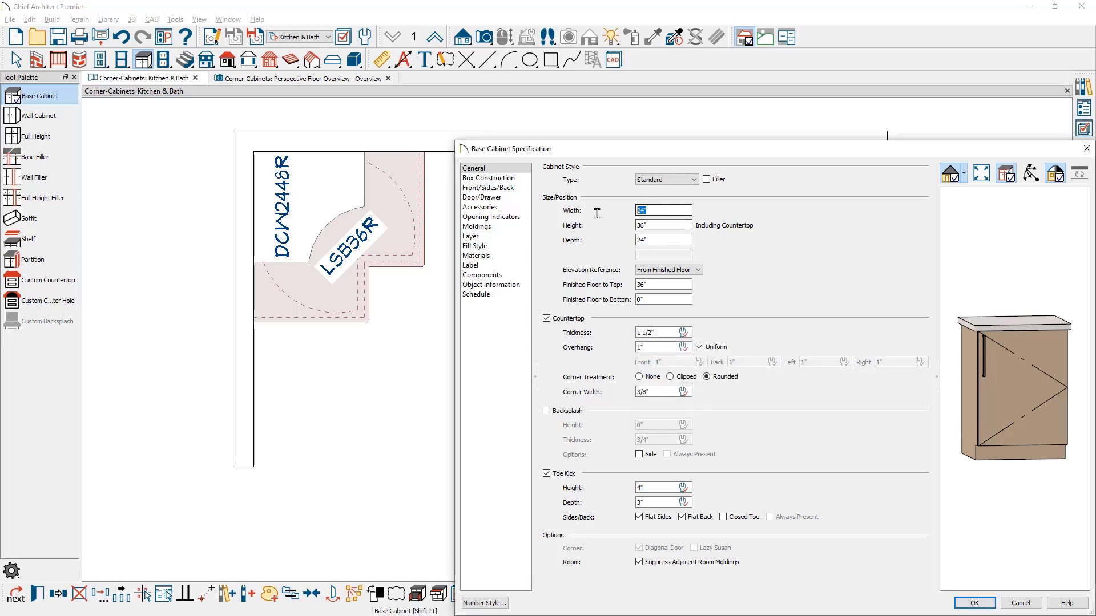
text(36)
key(Tab)
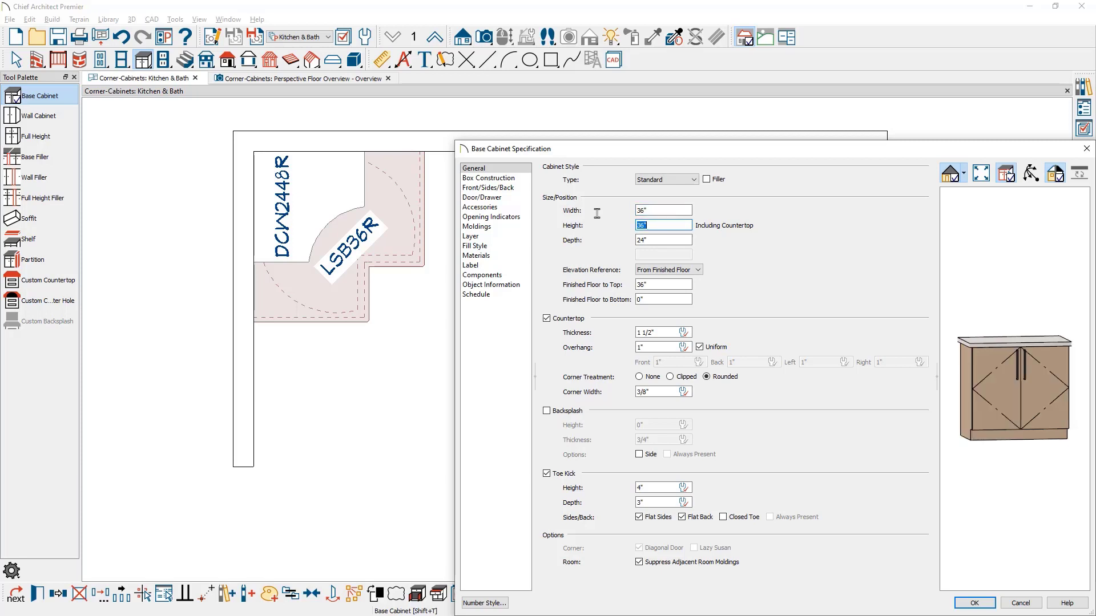
click(679, 180)
click(679, 200)
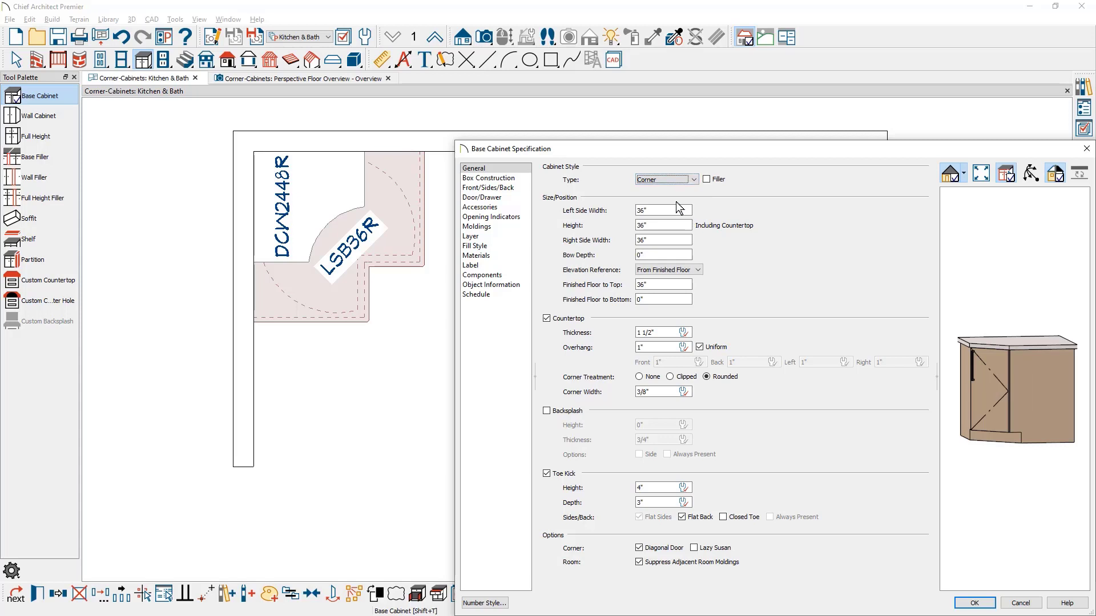
Turn the preview to see the cabinet from above and enable its Lazy Susan option
click(1030, 173)
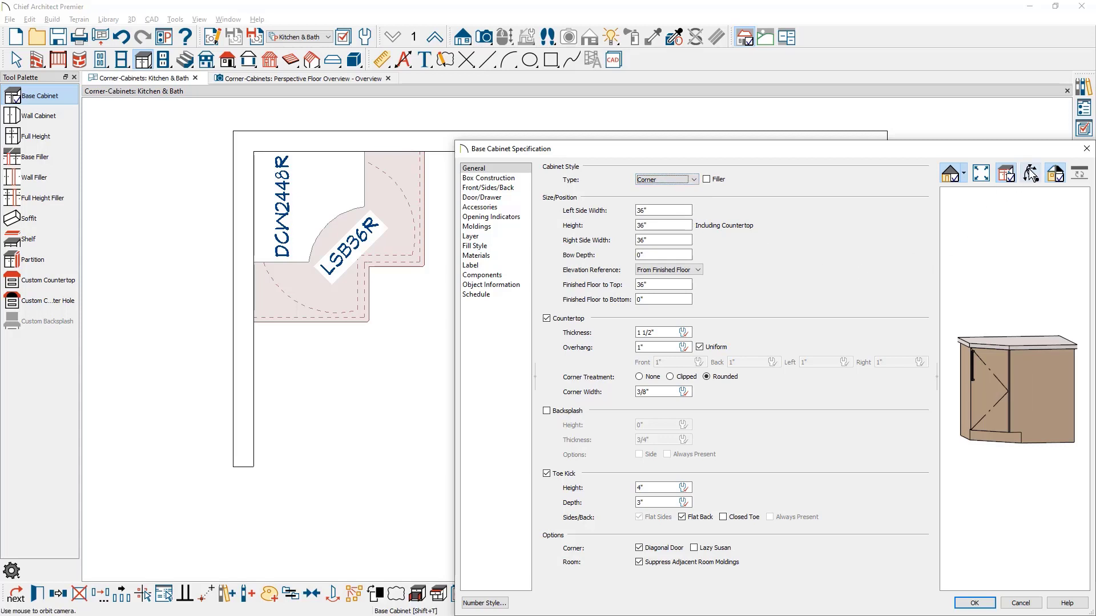
drag(985, 267, 1052, 379)
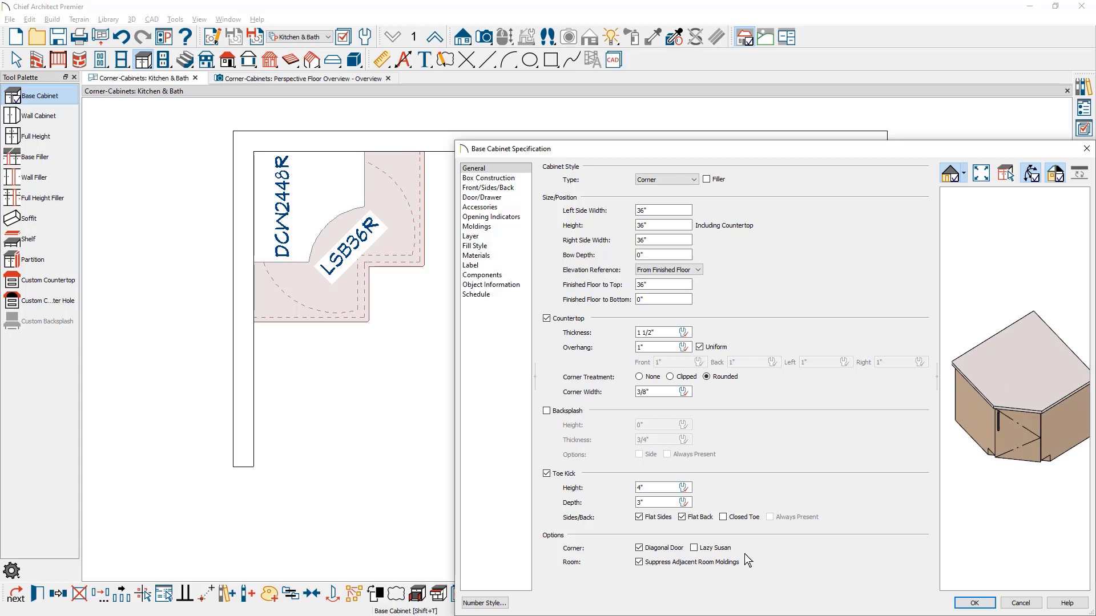
click(693, 549)
Switch the shelves behind the cabinet's front door to manual management and set the number of shelves to 1
click(1023, 432)
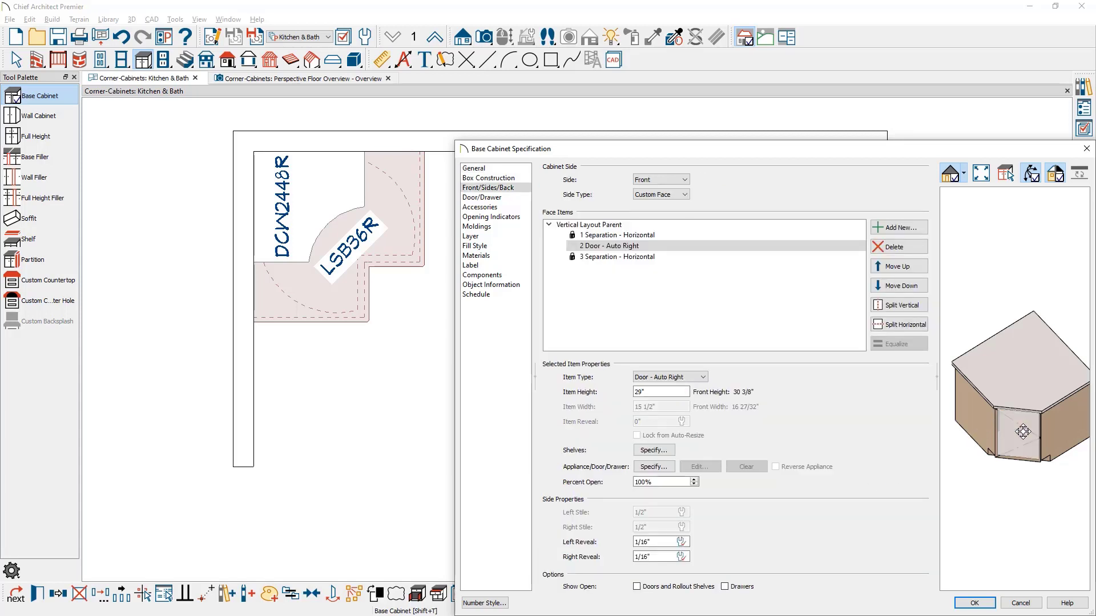
click(706, 246)
click(654, 450)
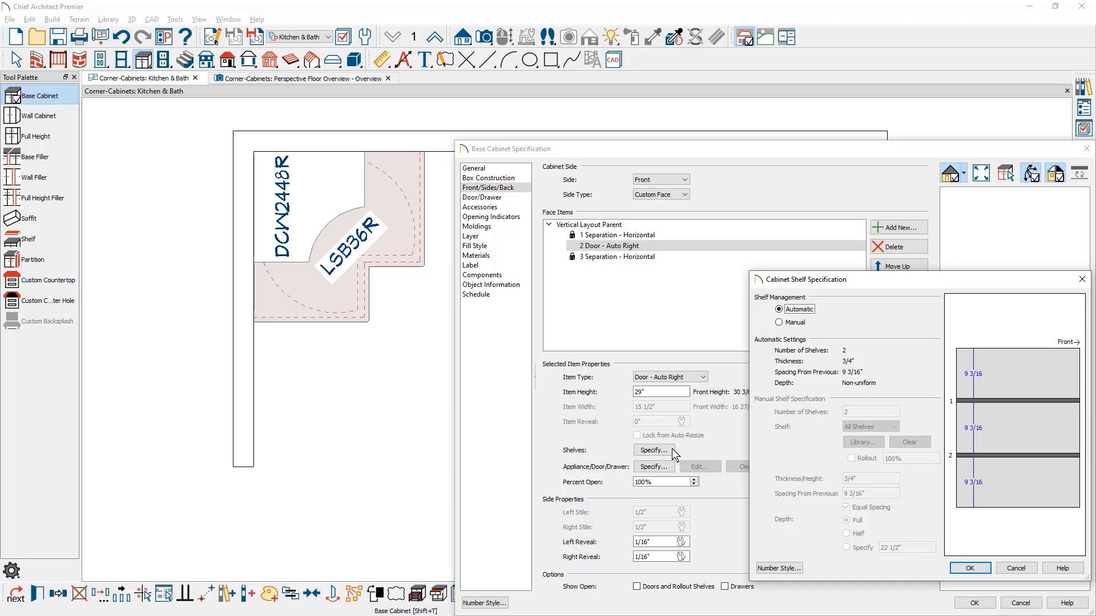
click(786, 326)
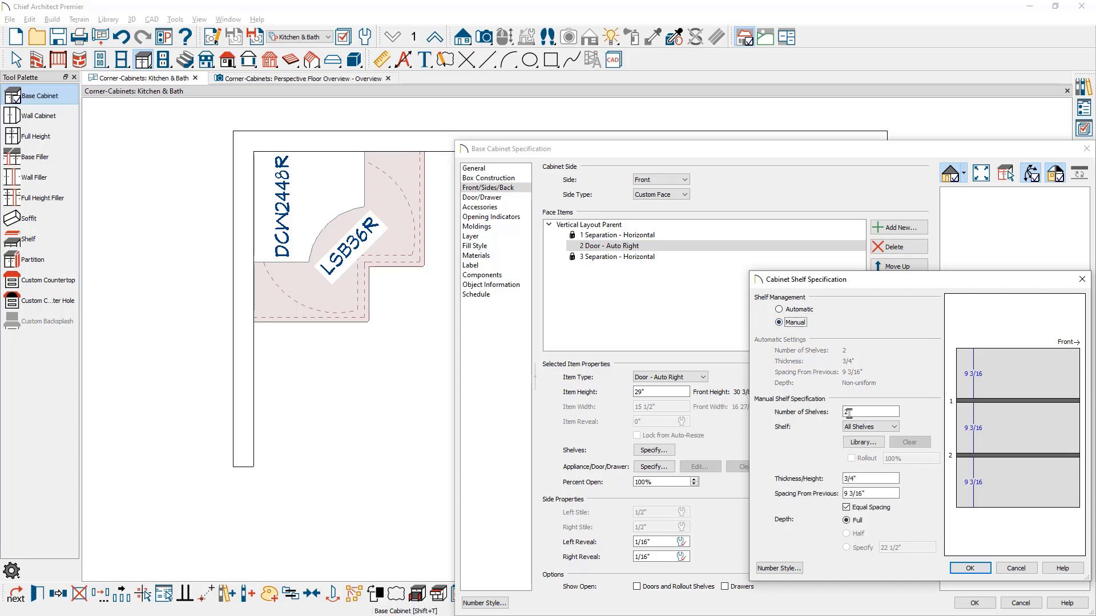
drag(890, 412, 822, 416)
text(1)
key(Tab)
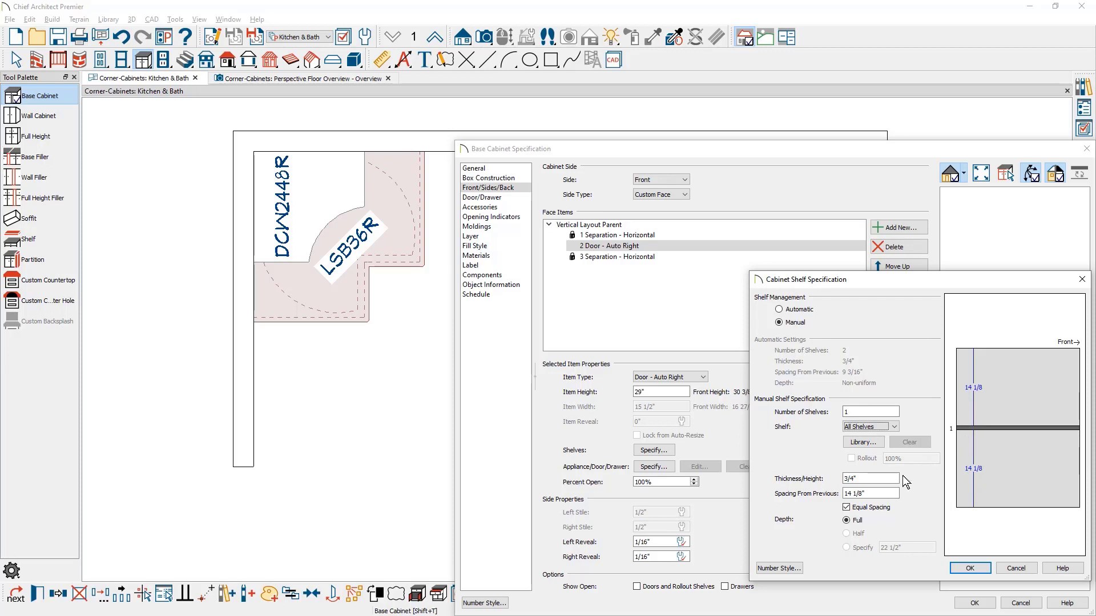
Set the manual shelf's Spacing From Previous to 0"
drag(878, 493, 840, 499)
text(0)
key(Tab)
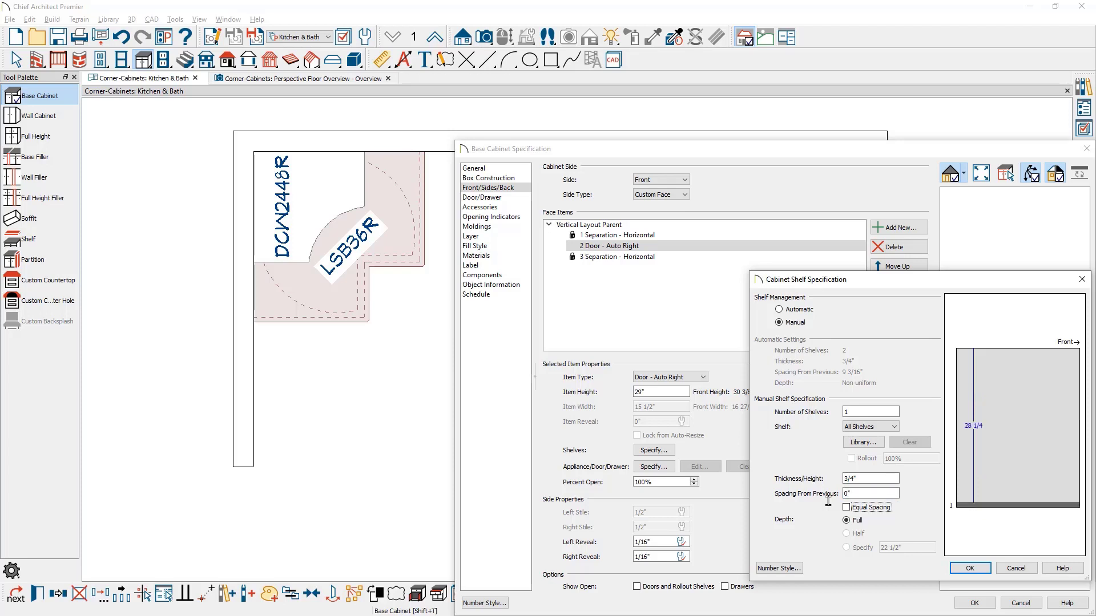
Assign the Rev-A-Shelf Kidney Shape LD Banded Wood 2 Shelf lazy Susan LD-4BW-472-24 as the cabinet's shelf and accept the shelf and cabinet settings
click(878, 446)
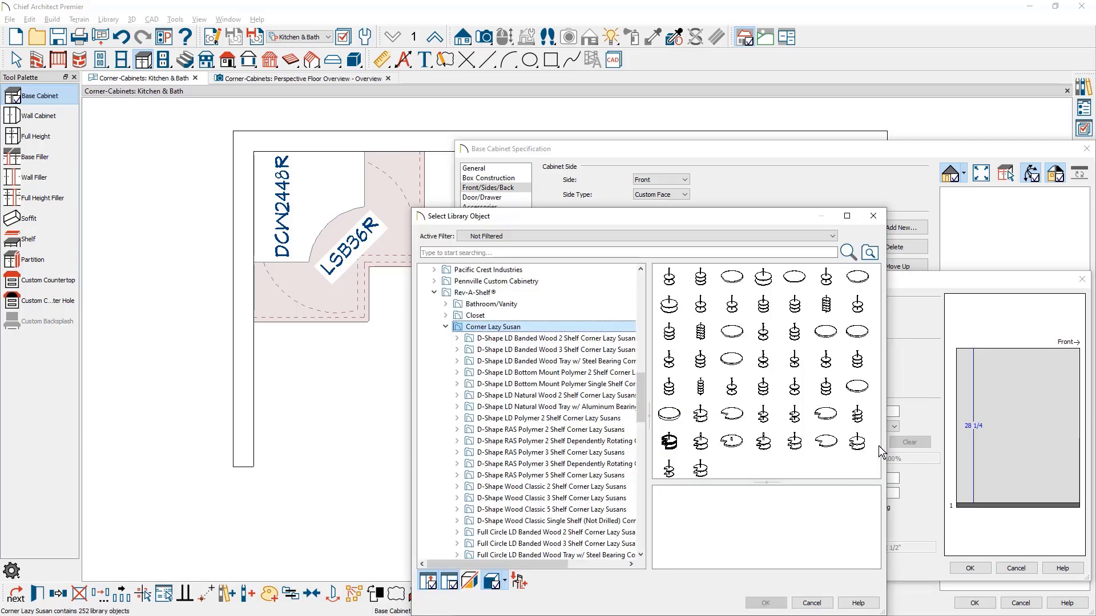
double_click(701, 415)
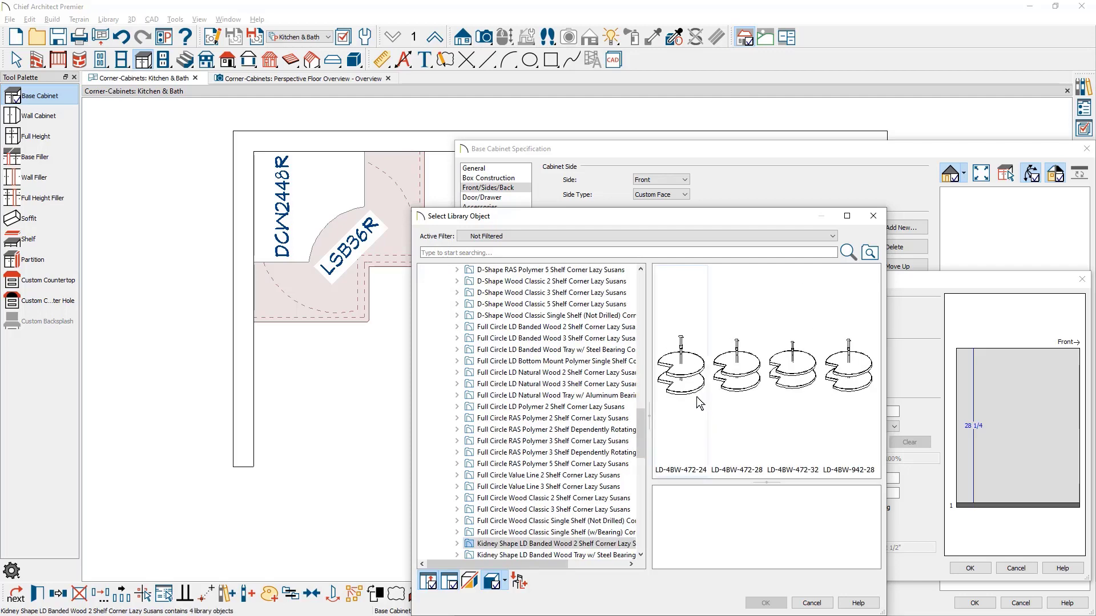
click(686, 383)
click(766, 603)
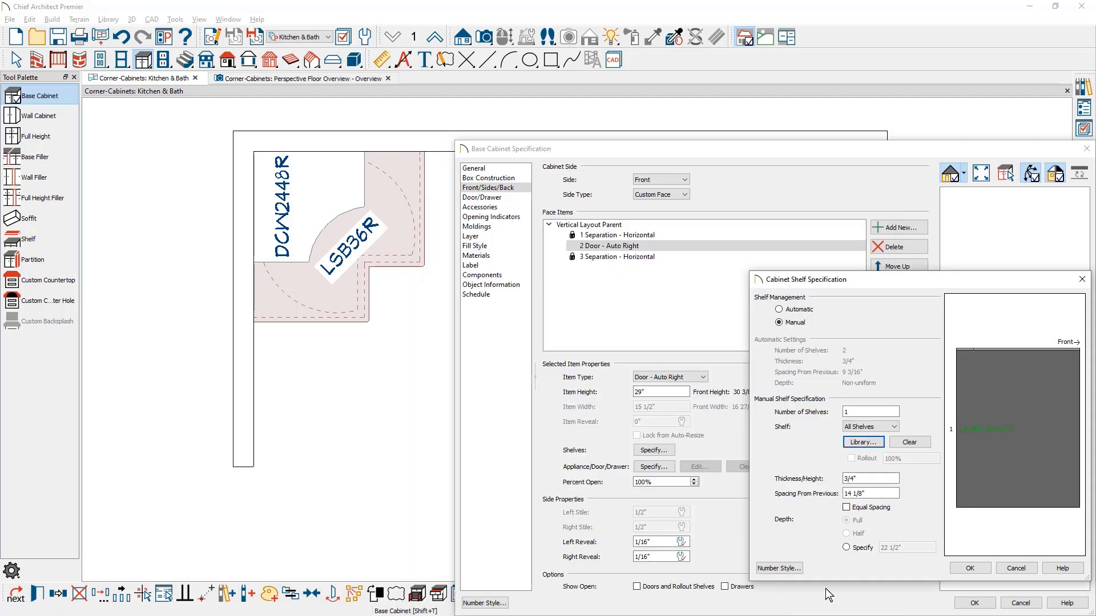
click(969, 569)
click(966, 605)
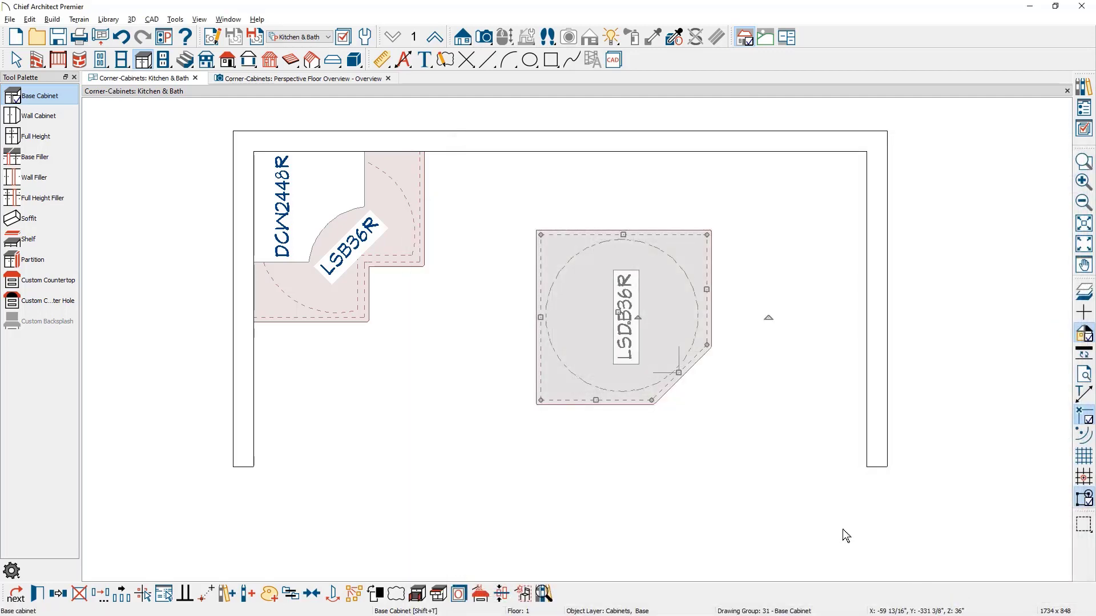
Show the cabinets in the Perspective Floor Overview using the Glass House rendering technique
click(367, 80)
click(645, 37)
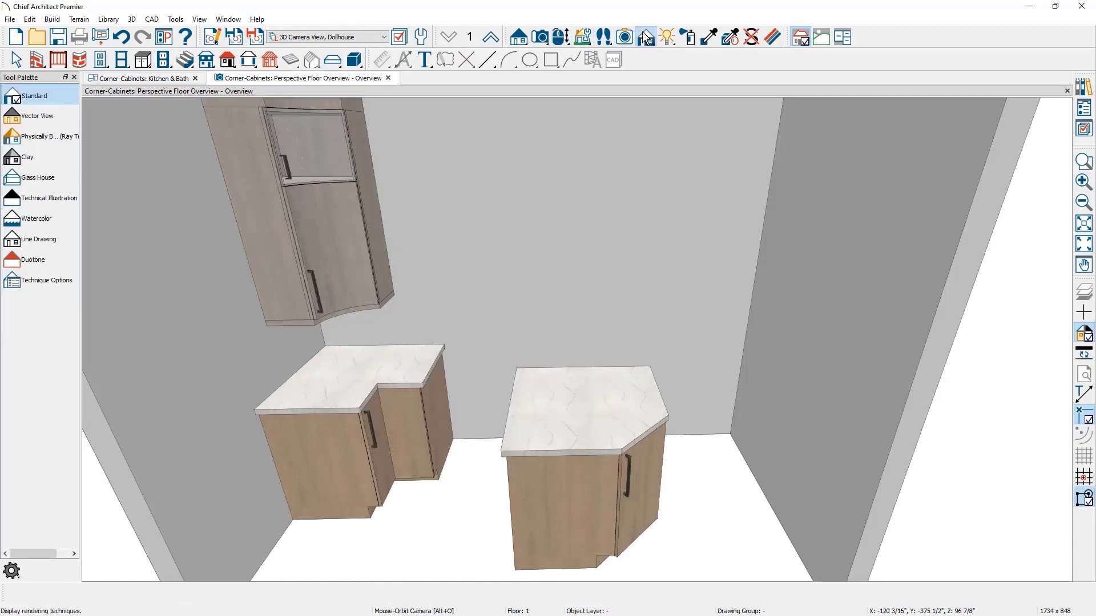
click(39, 178)
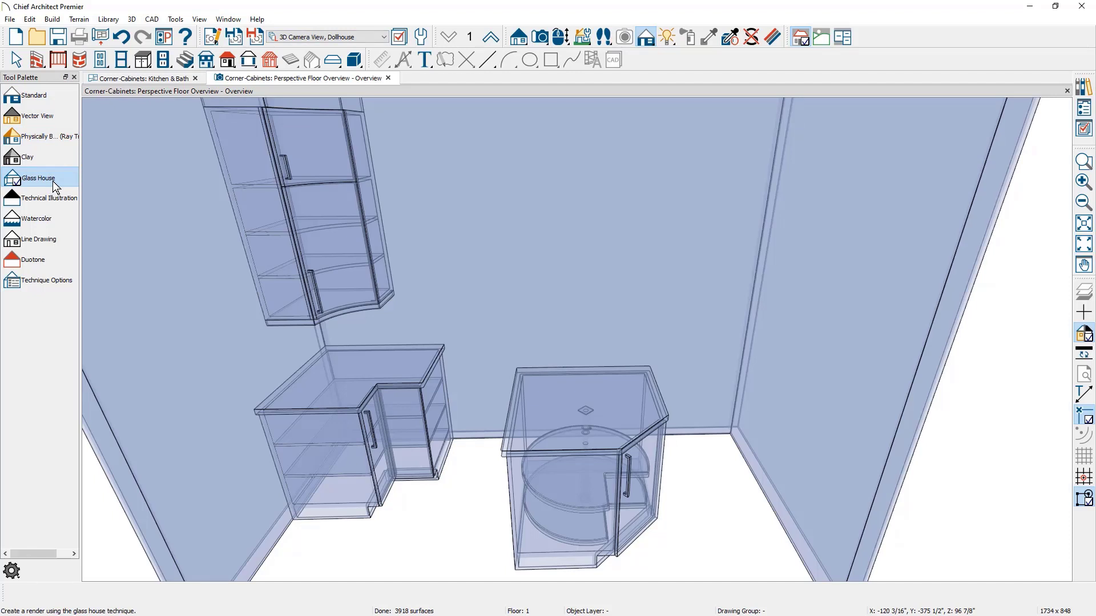
Open the door of the free-standing lazy Susan cabinet to view its interior, and restore the Standard rendering technique
click(523, 504)
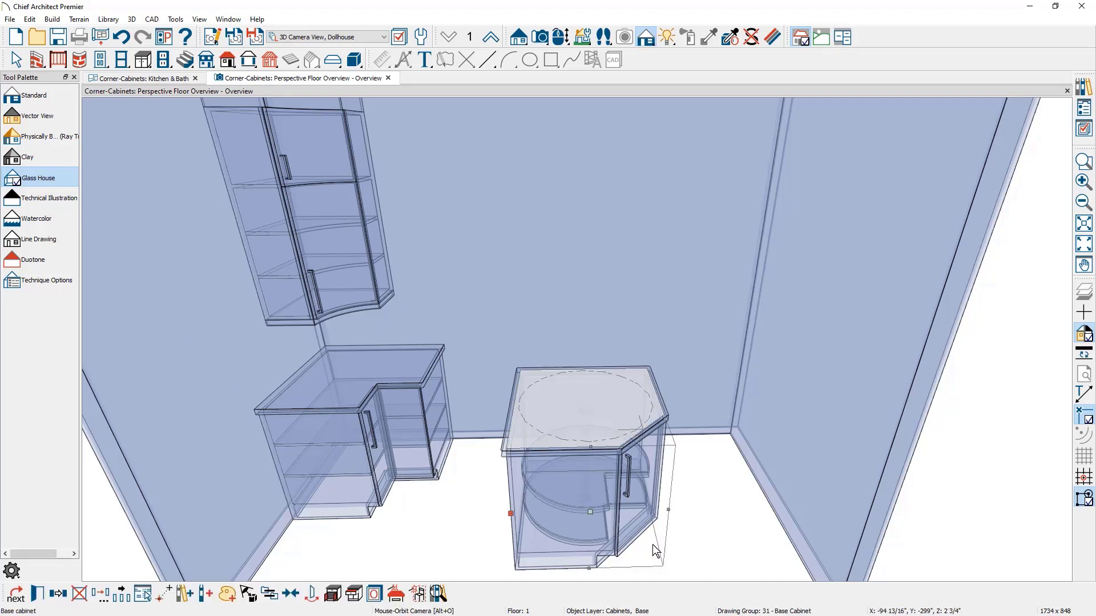
click(332, 594)
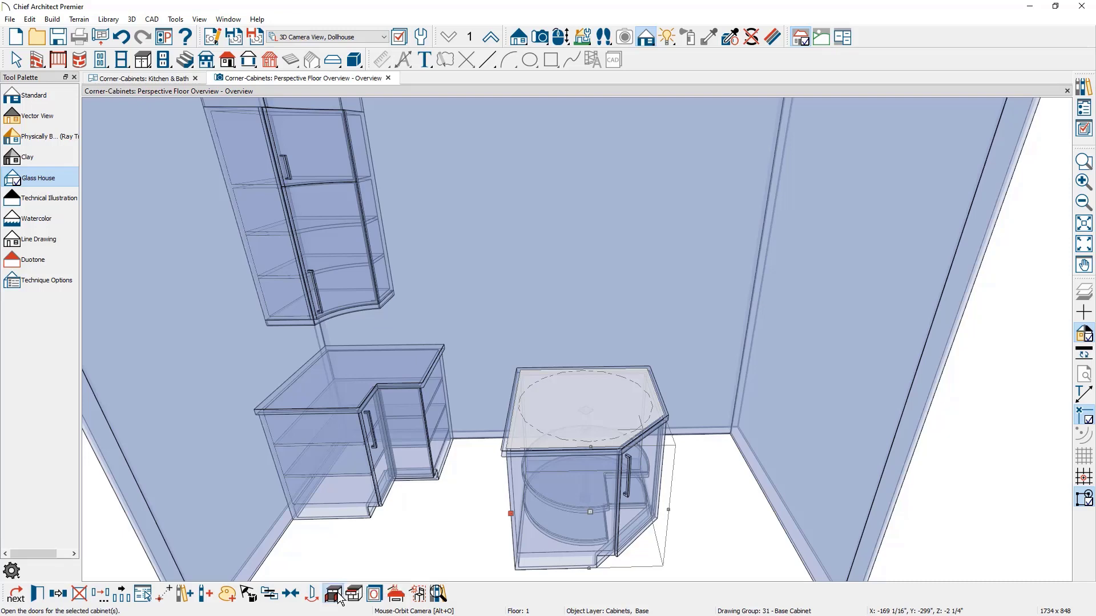
key(Escape)
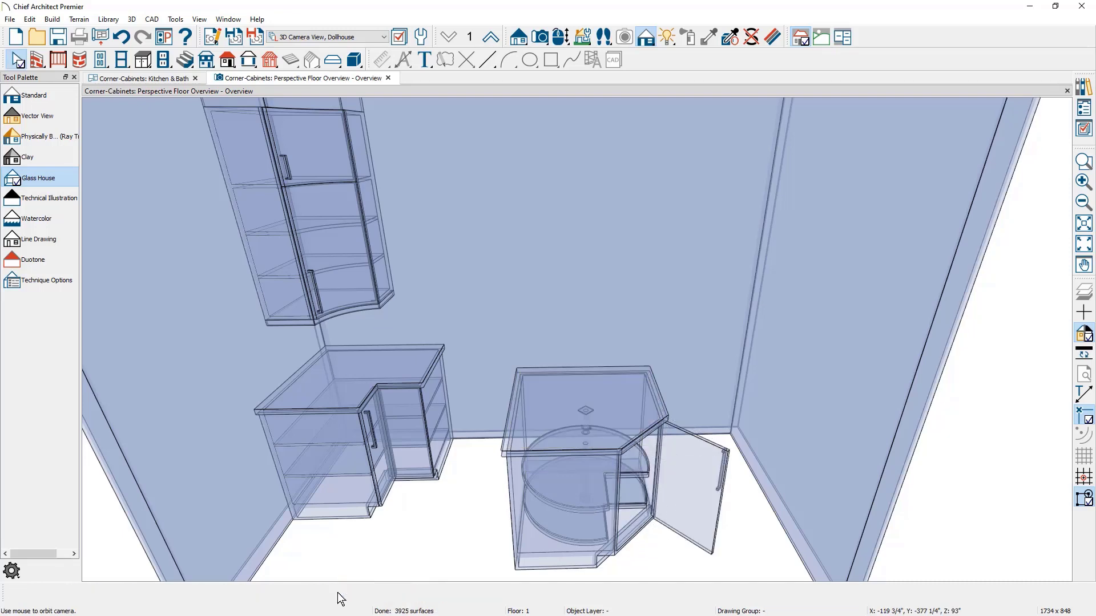
middle_drag(590, 499, 543, 438)
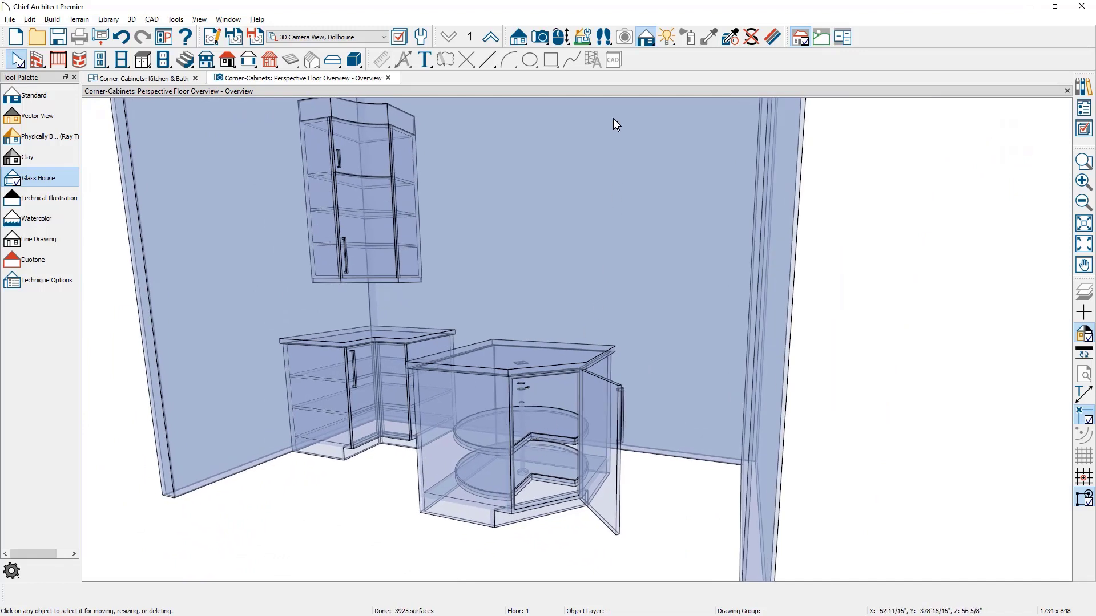
click(67, 101)
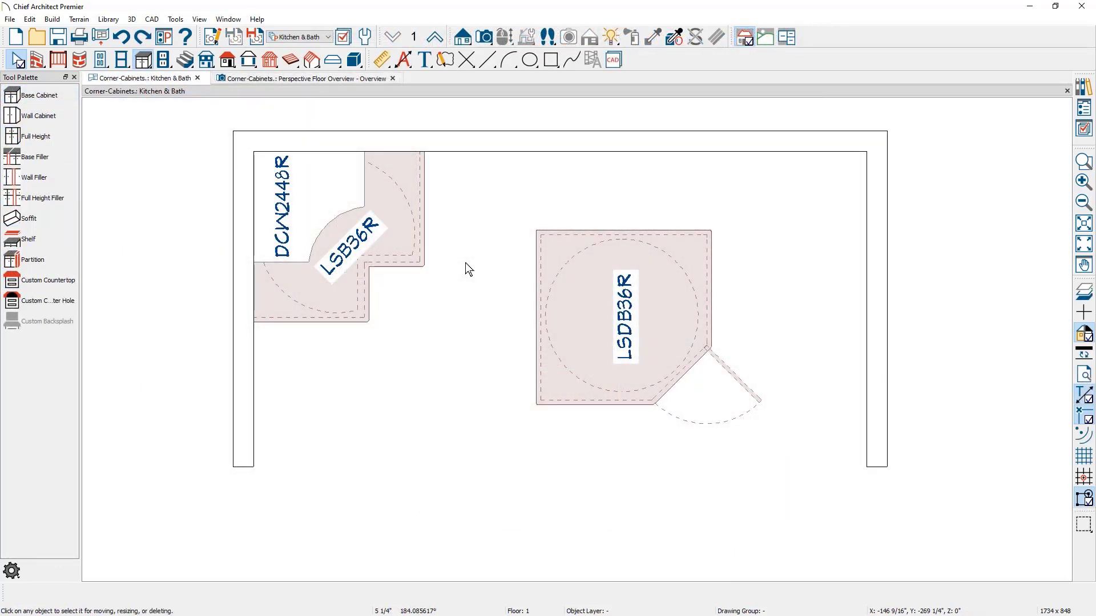
In the floor plan, stretch the L-shaped corner base cabinet along the back wall to 51", and shorten it back to 36"
click(420, 223)
drag(420, 223, 489, 228)
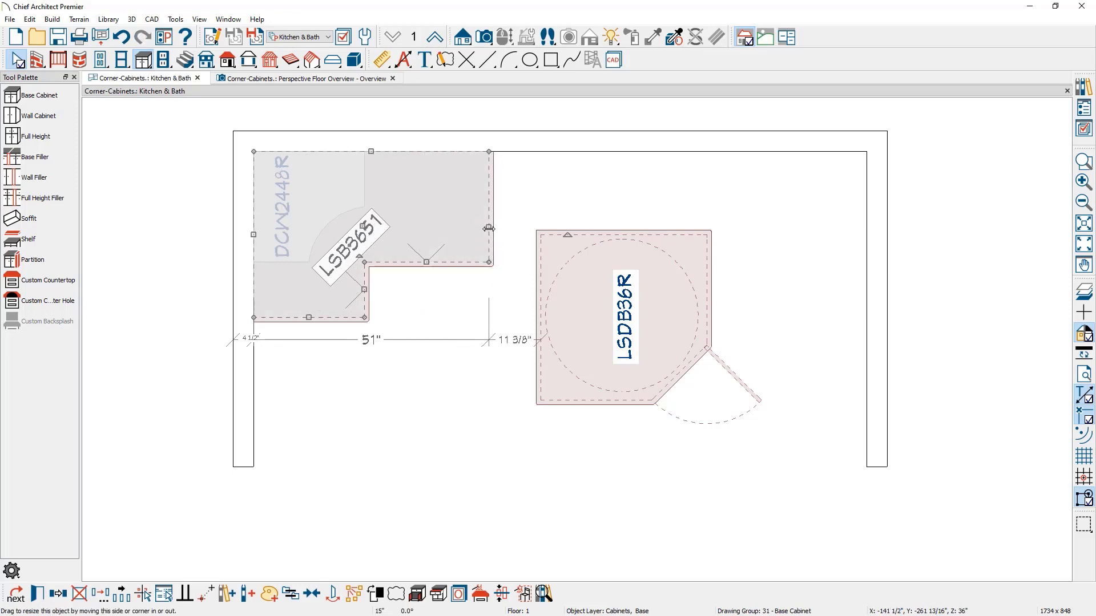
drag(489, 227, 425, 228)
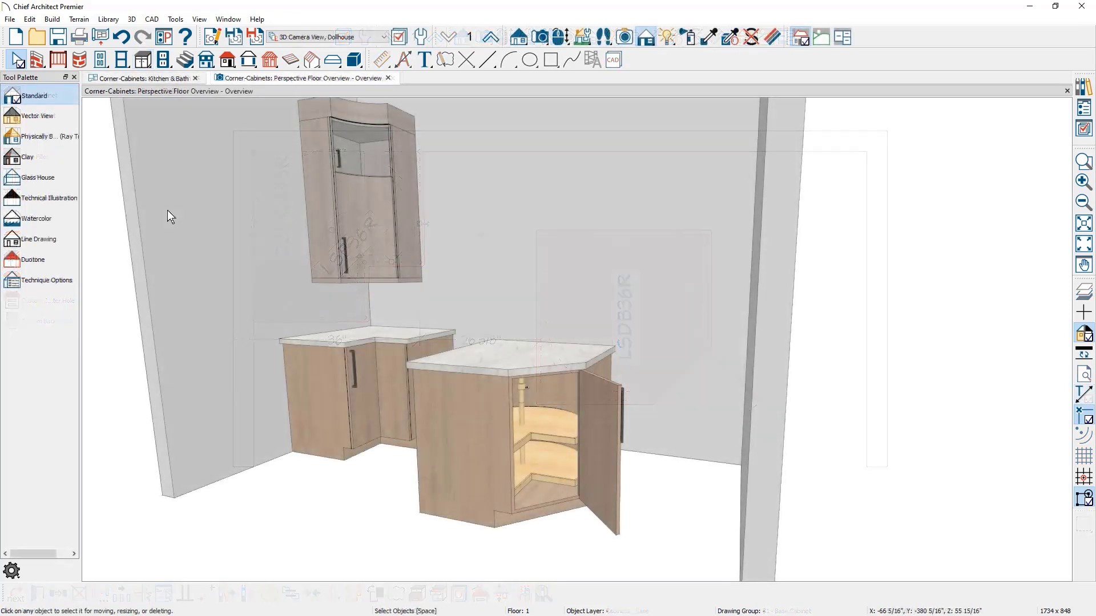
Delete the free-standing diagonal lazy Susan cabinet in the perspective overview
middle_drag(220, 273, 257, 281)
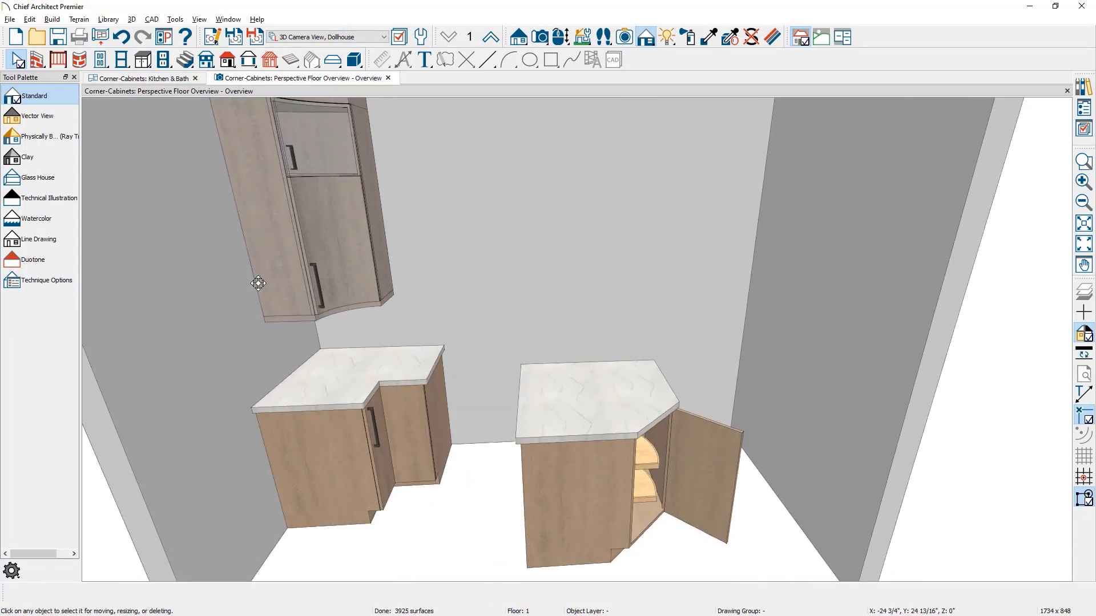
click(583, 405)
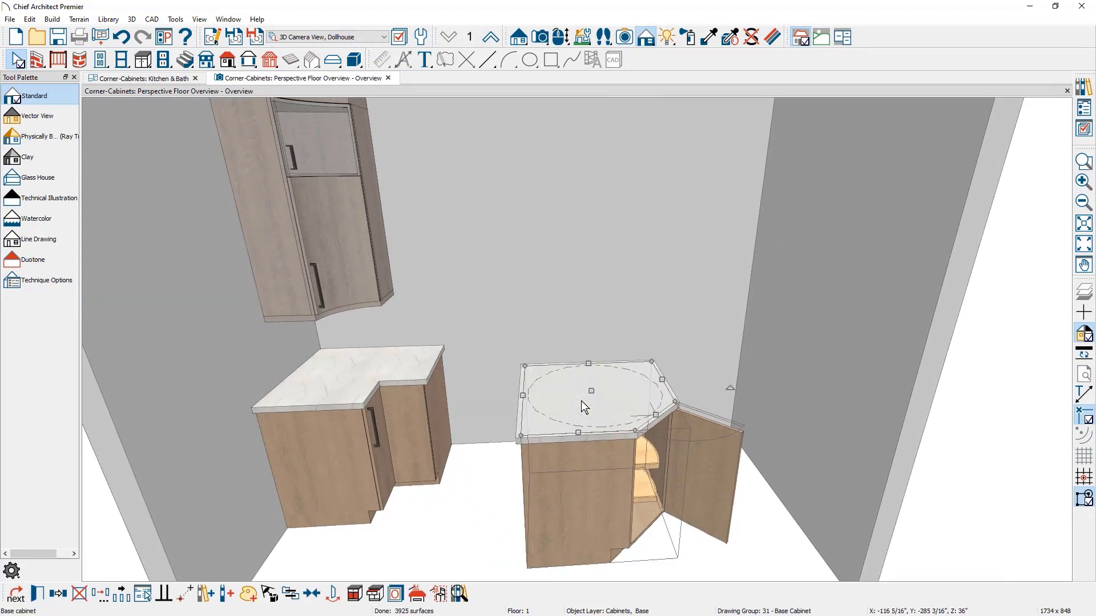
key(Delete)
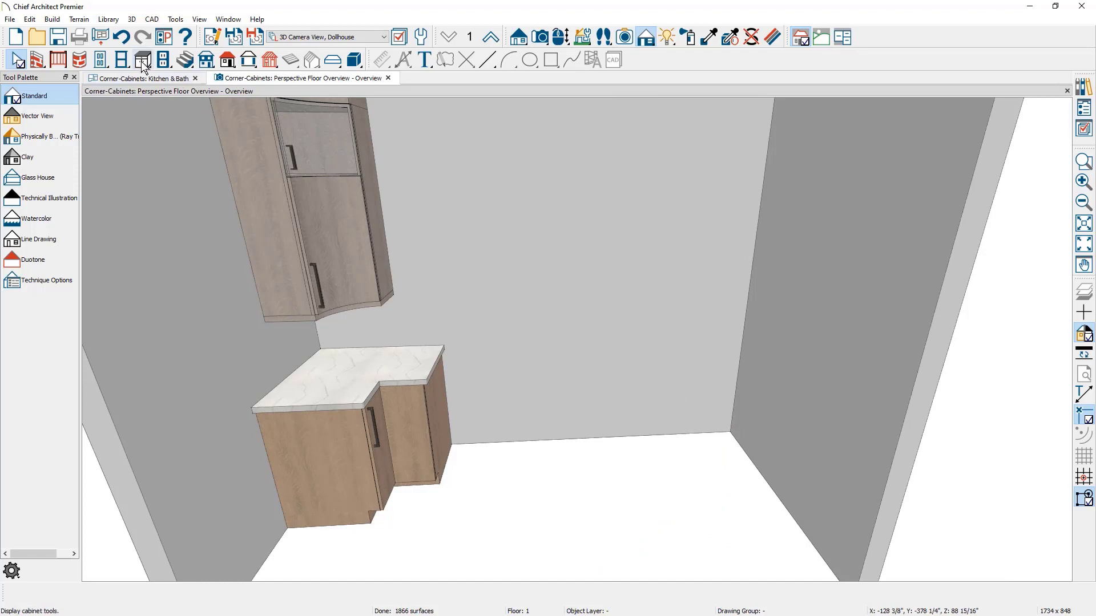
Form a blind corner in the empty room corner with a widened base cabinet on the back wall and a second one on the side wall
click(143, 62)
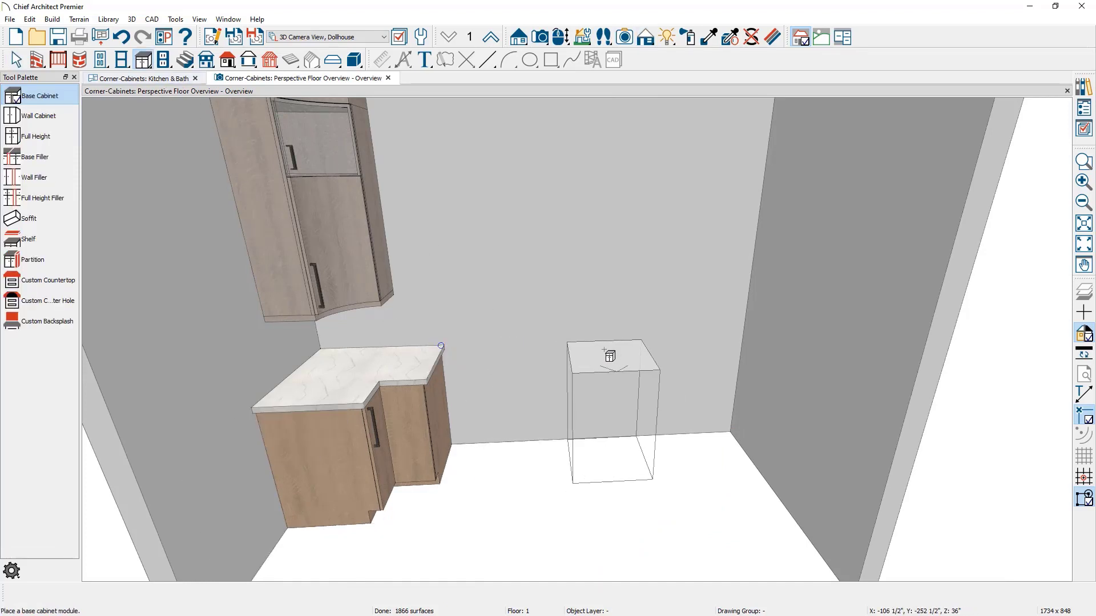
click(610, 356)
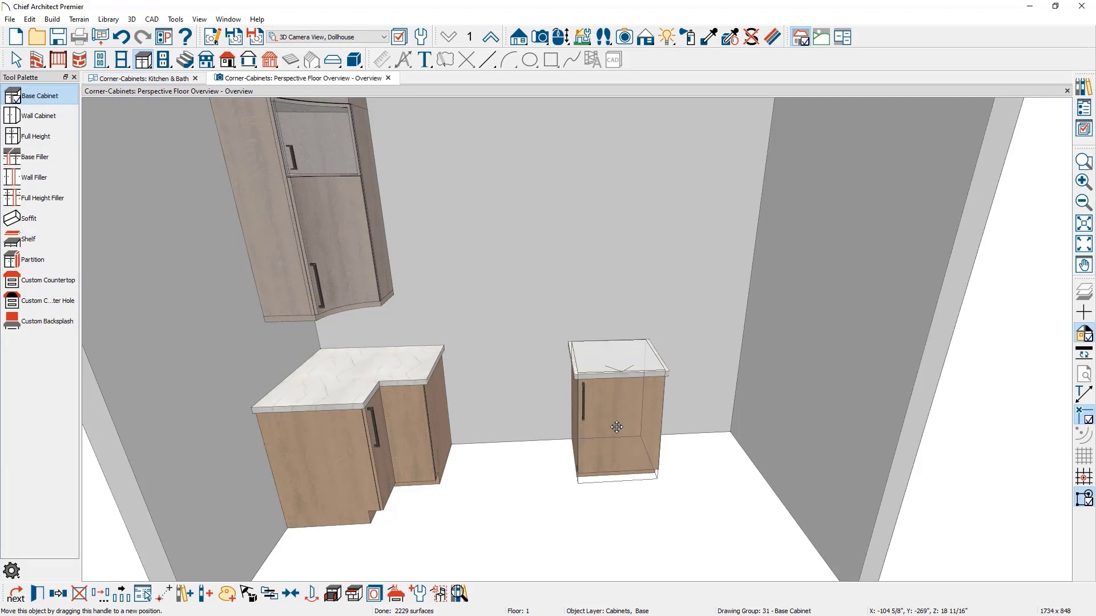
mouse_move(617, 426)
mouse_down()
mouse_move(694, 426)
mouse_move(605, 432)
mouse_up()
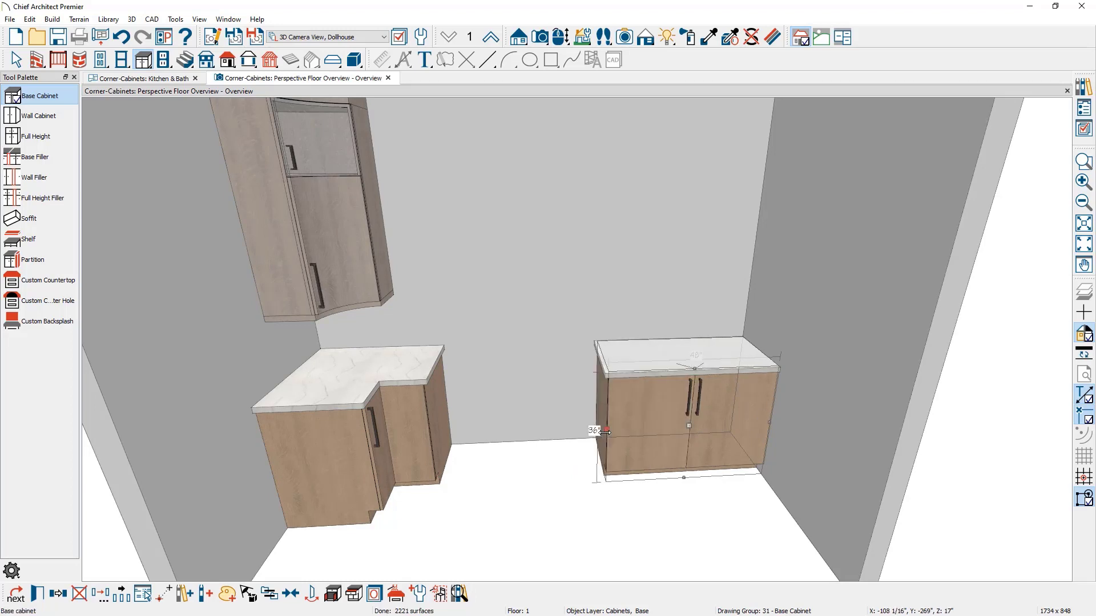
click(57, 95)
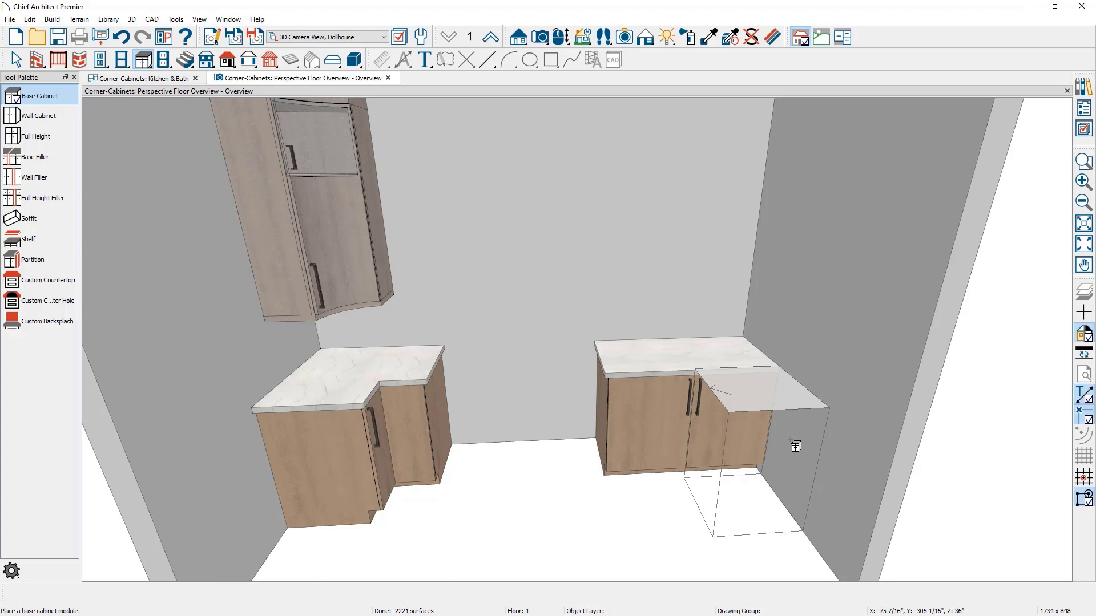
click(796, 446)
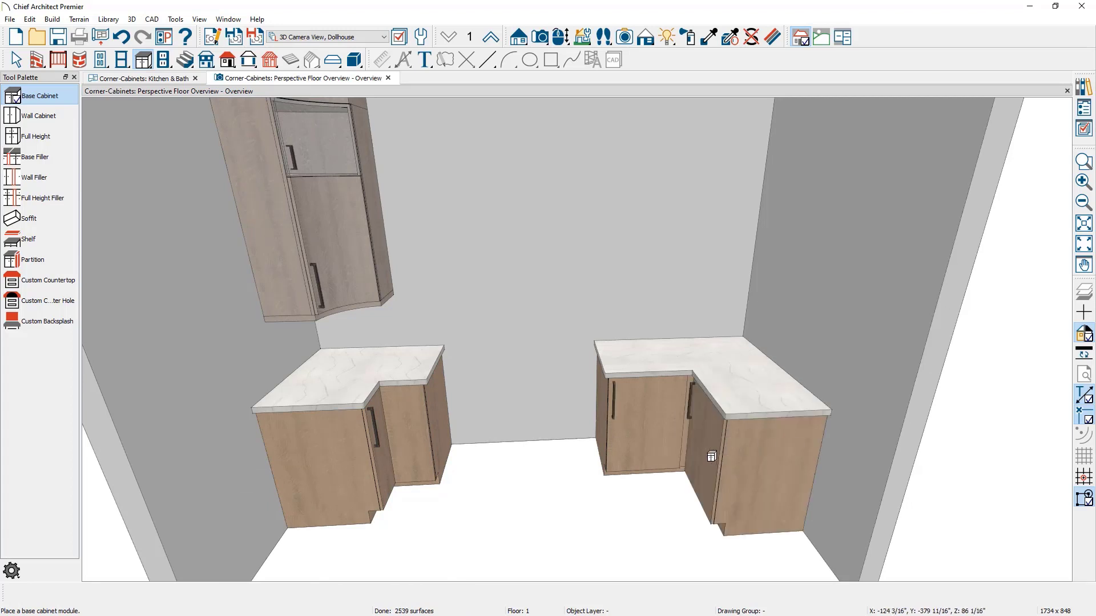
Examine the front face items and preview of the blind corner base cabinet on the back wall
scroll(732, 443, up, 3)
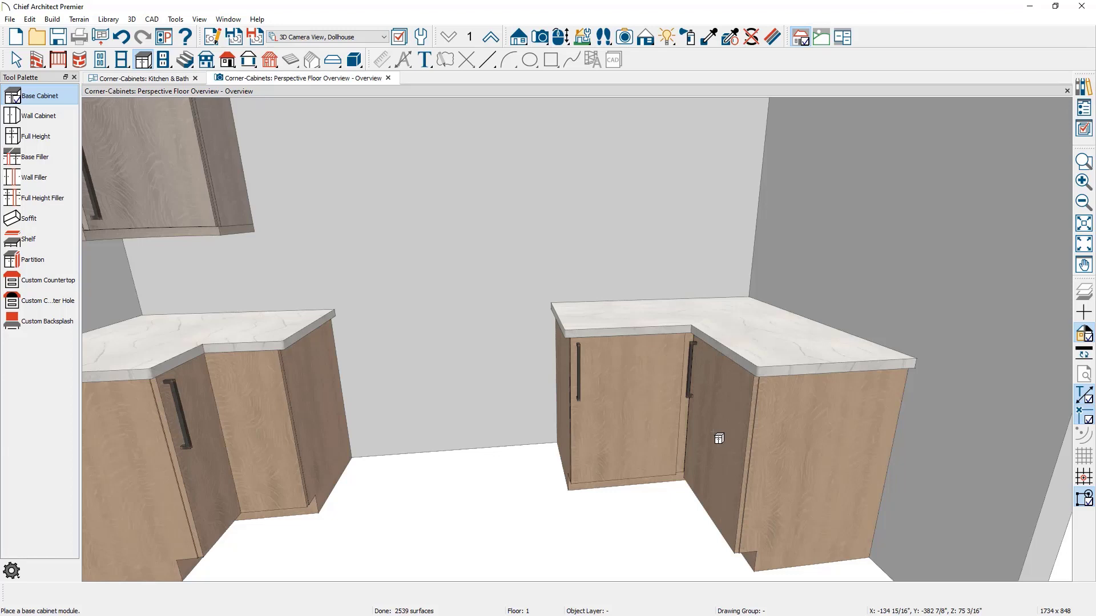
double_click(640, 415)
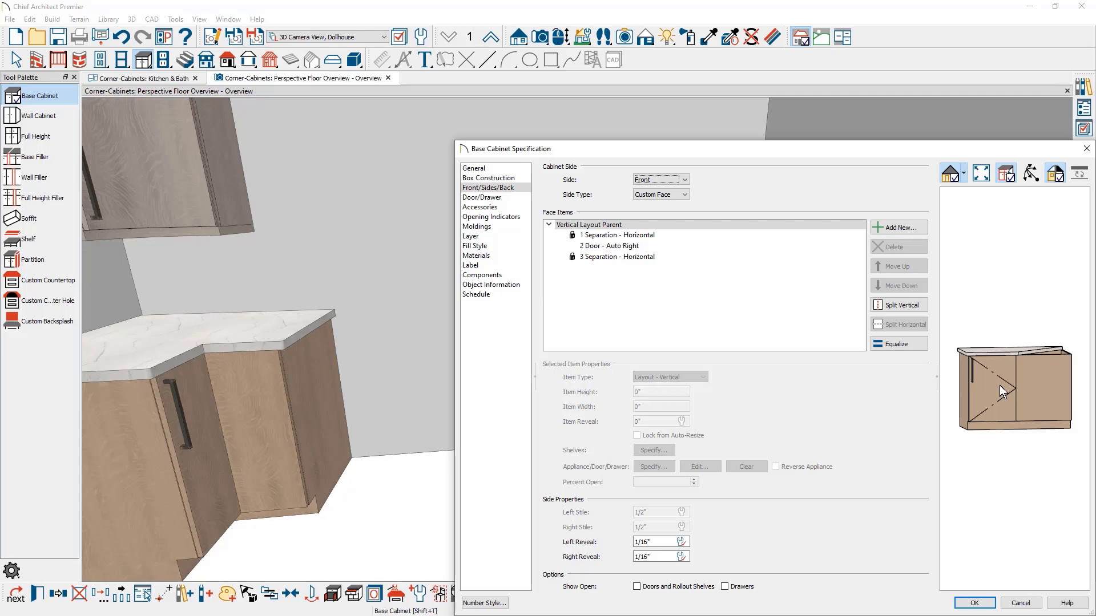
click(992, 600)
Delete both base cabinets that form the blind corner
click(775, 494)
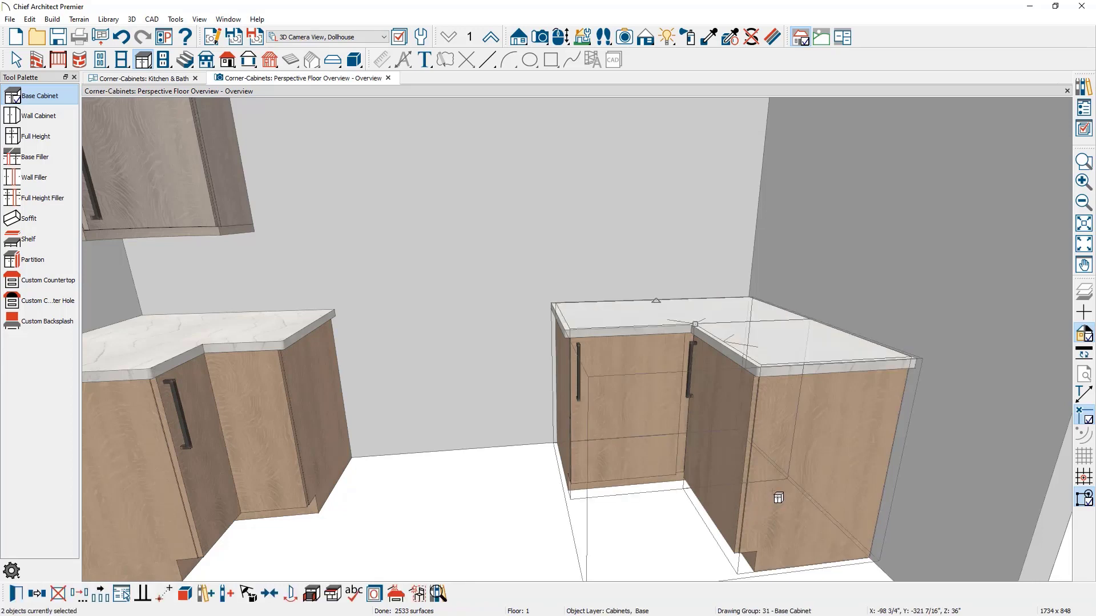
key(Delete)
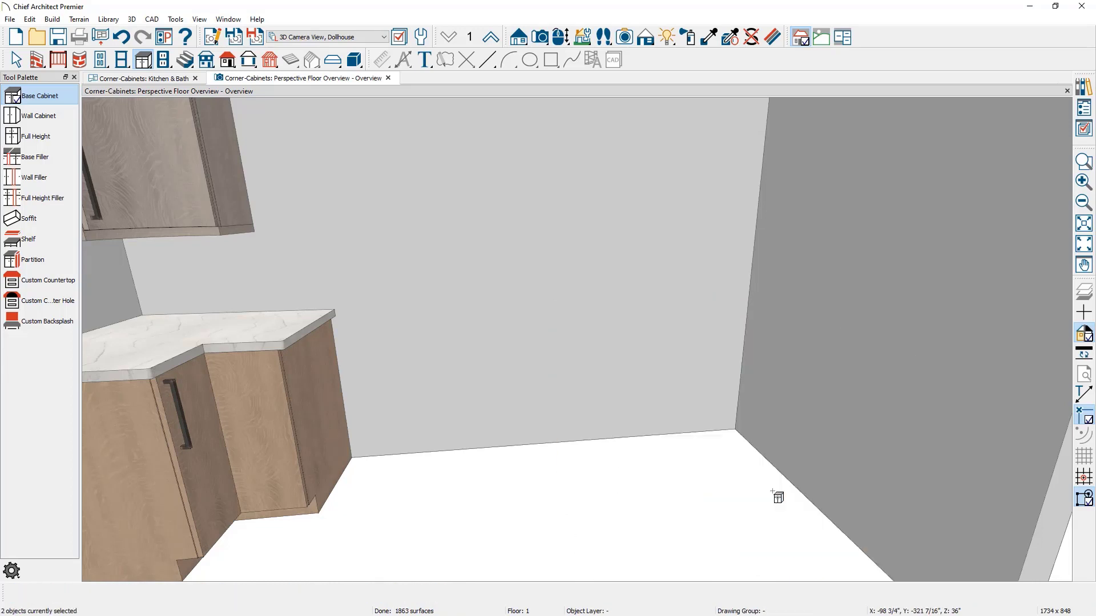
Turn off Create Automatic Blind Corner Cabinets in the General Cabinet defaults
click(420, 38)
click(111, 106)
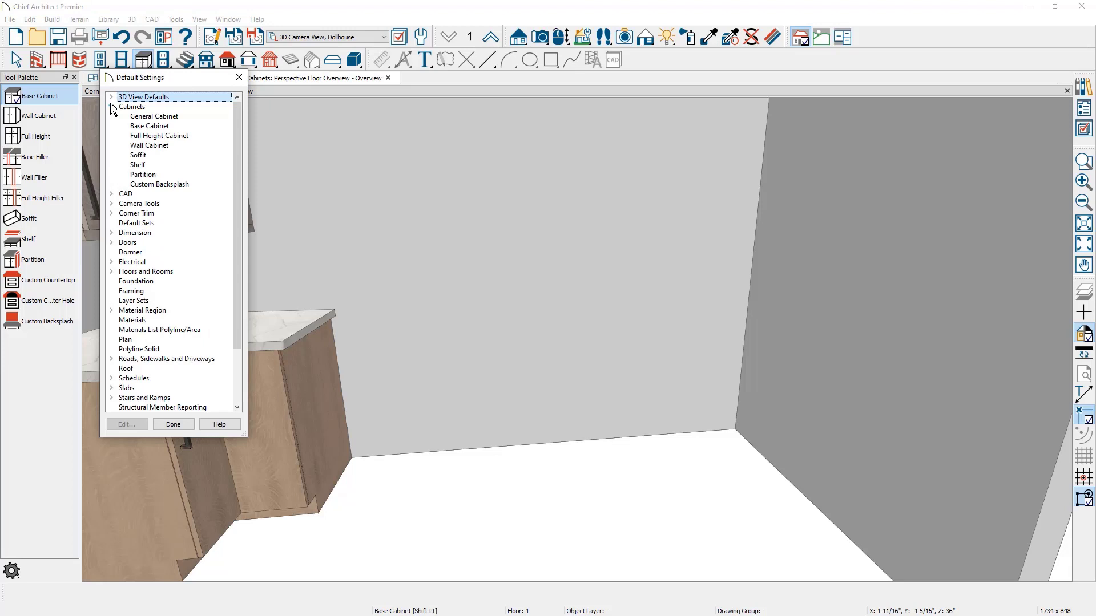
double_click(199, 114)
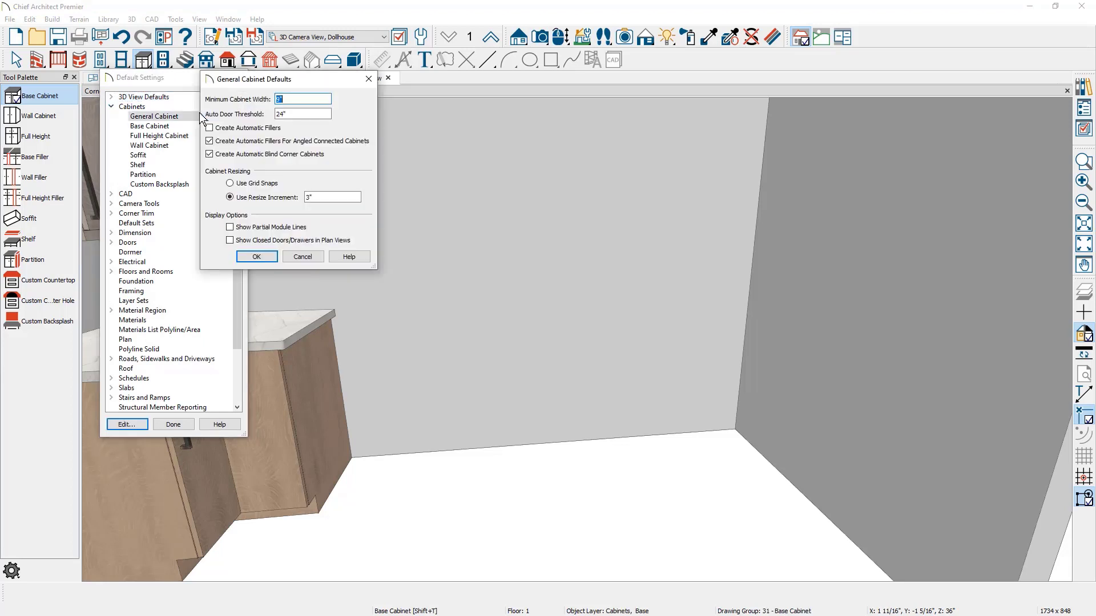
click(210, 154)
click(256, 257)
click(174, 425)
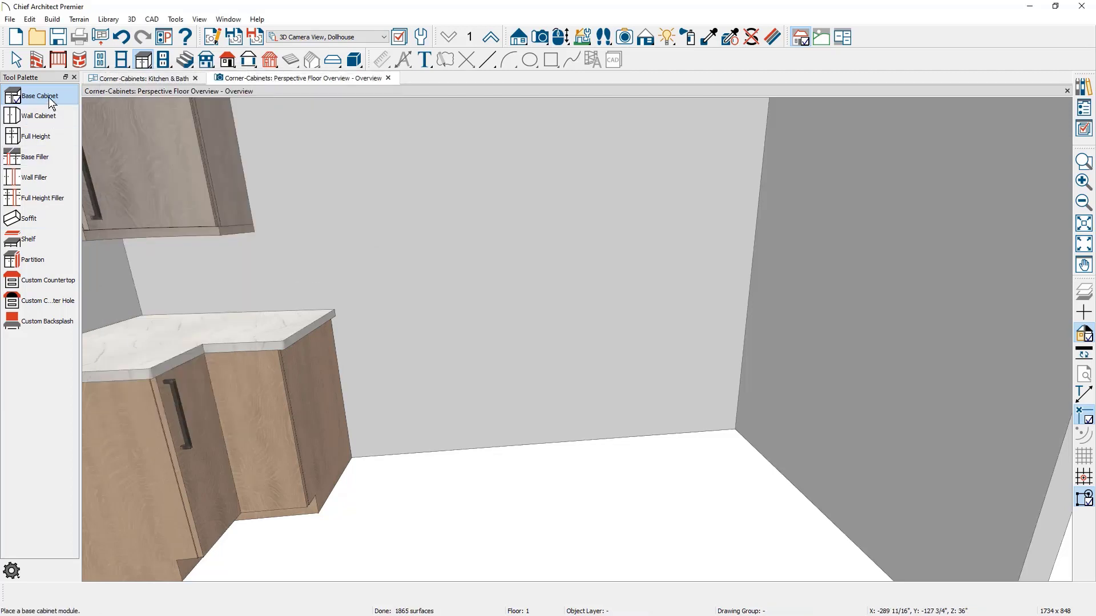
Place a base cabinet on the back wall in the empty corner and widen it away from the corner
click(715, 361)
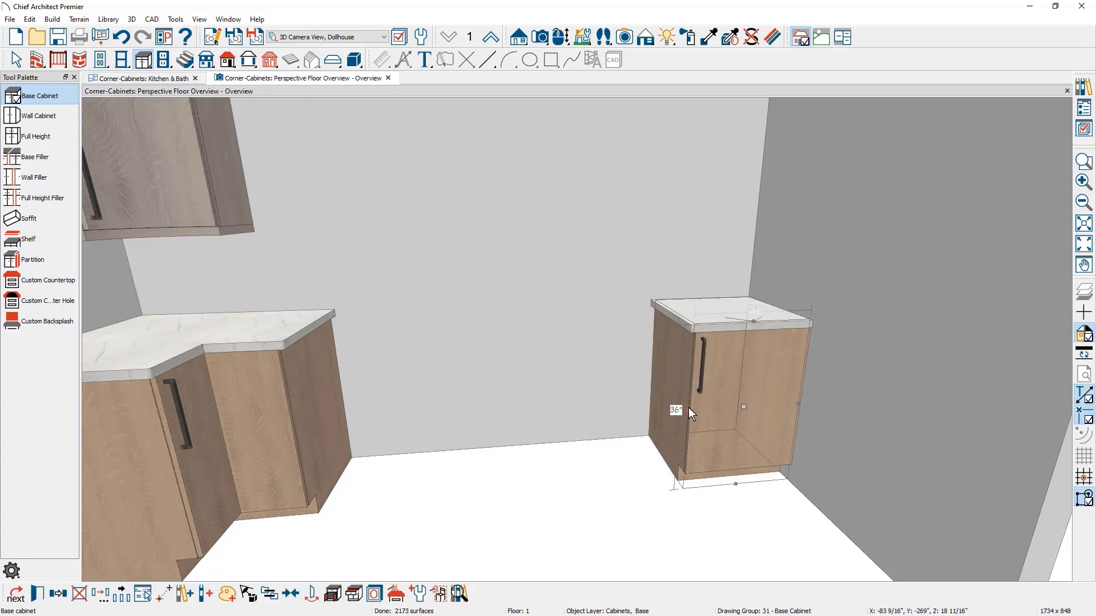
drag(688, 408, 570, 417)
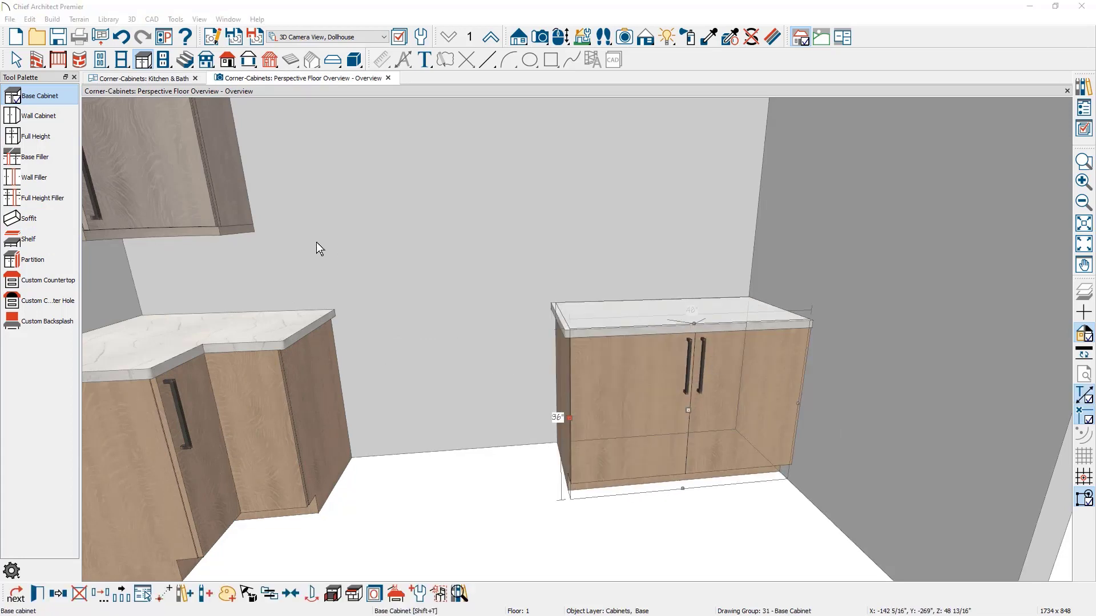
Place a second base cabinet on the side wall and move it up against the front of the back-wall cabinet
click(61, 105)
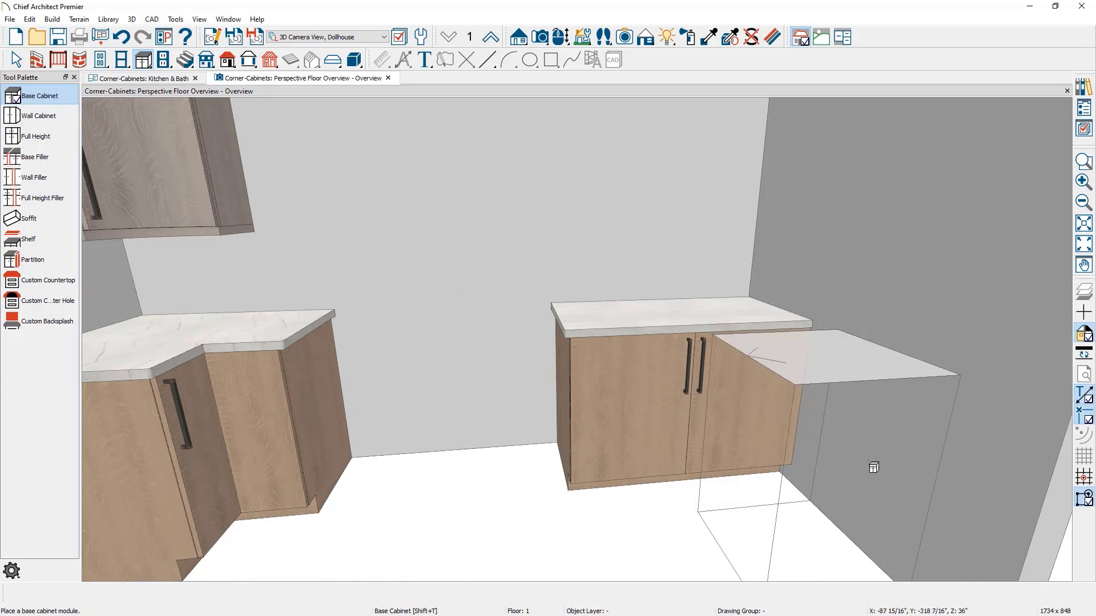
click(811, 464)
click(775, 495)
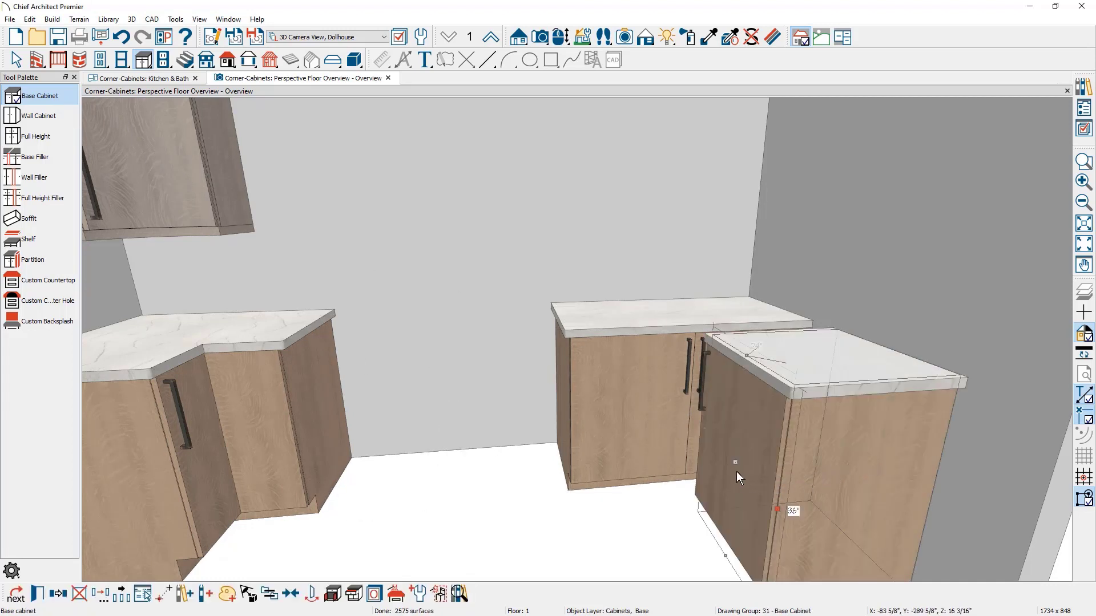
drag(733, 462, 697, 424)
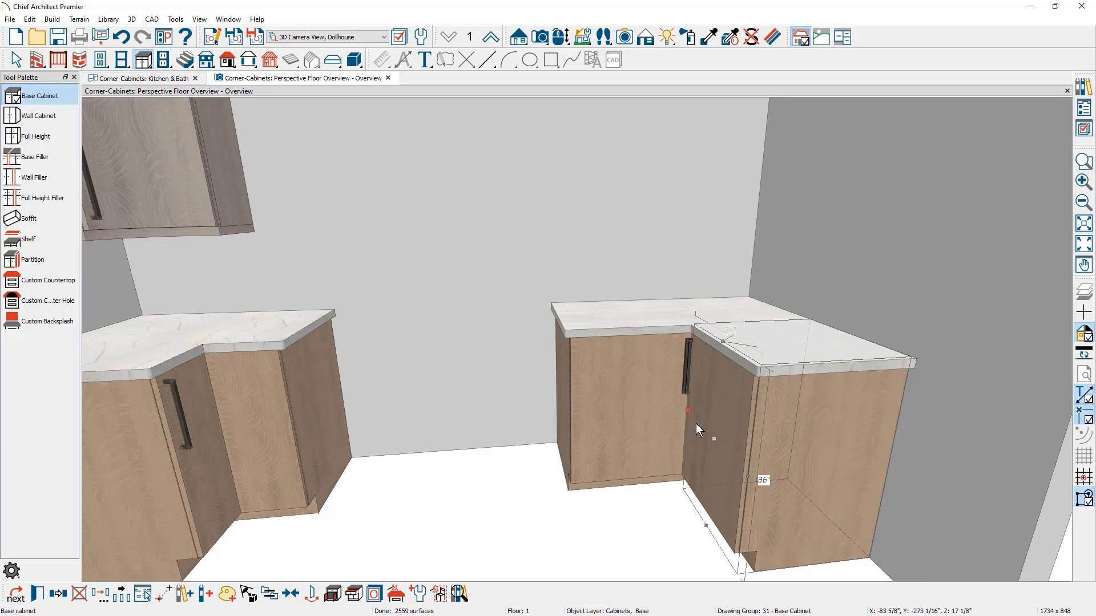
middle_drag(697, 462, 670, 485)
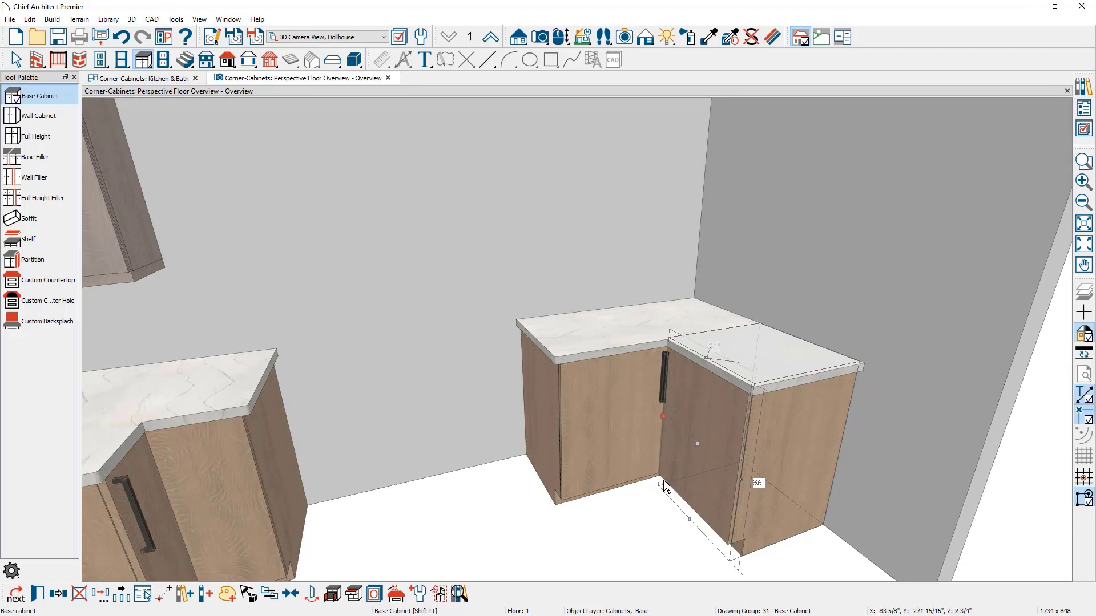
Split the back-wall base cabinet's front vertically and change the section nearest the corner to a Blank Area
double_click(641, 450)
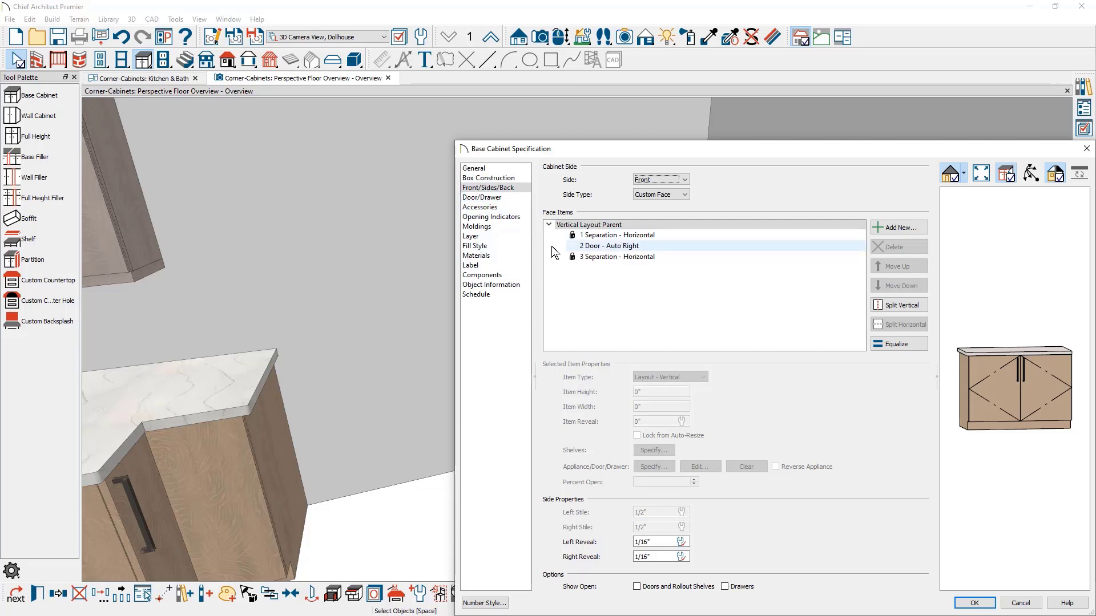
click(617, 226)
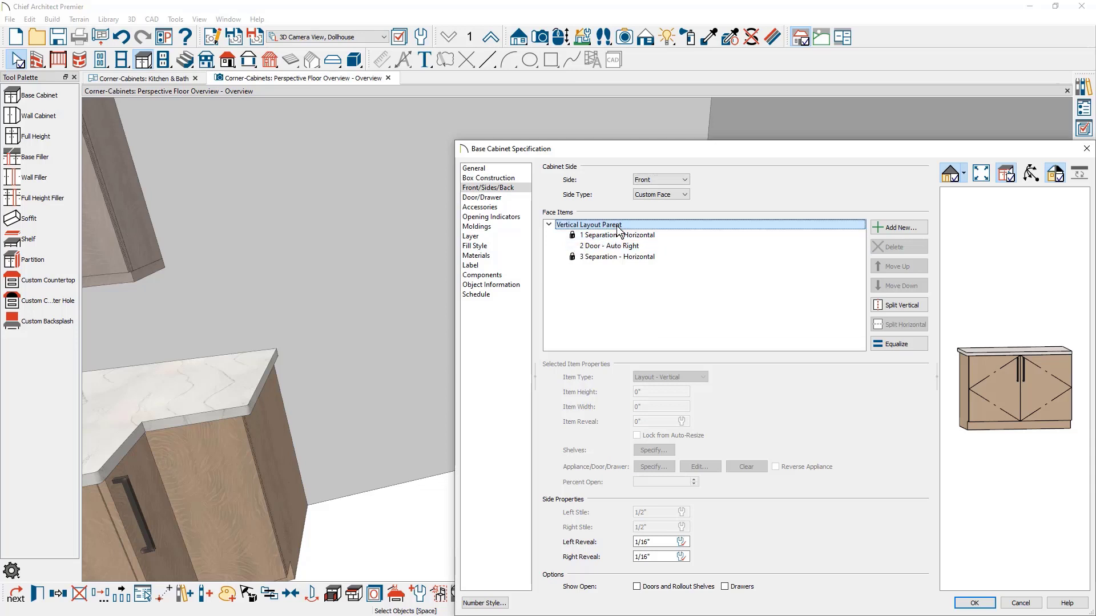
click(927, 307)
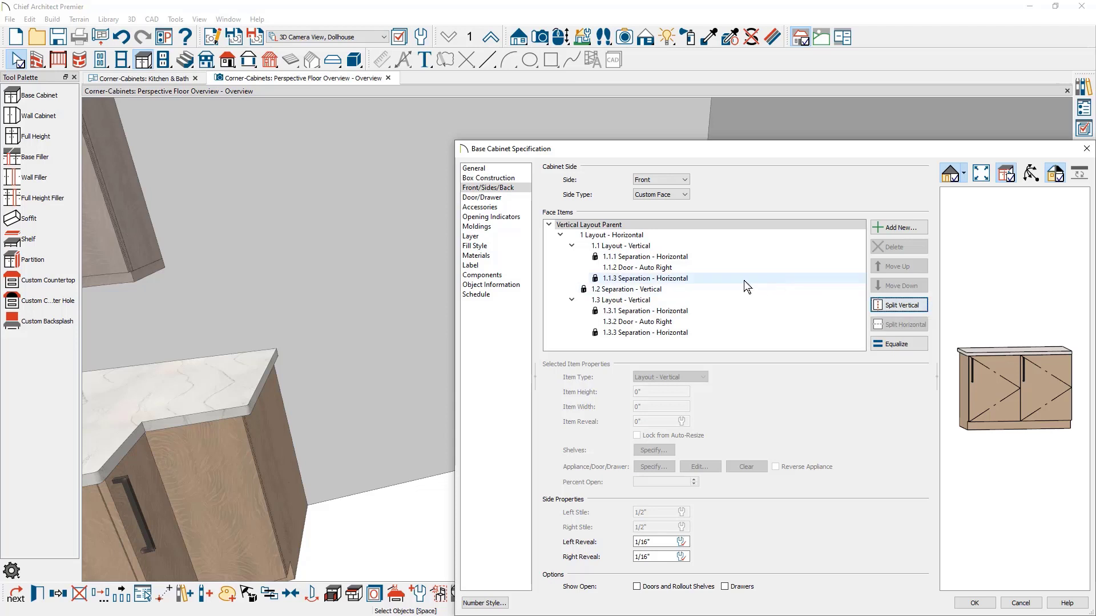
click(671, 306)
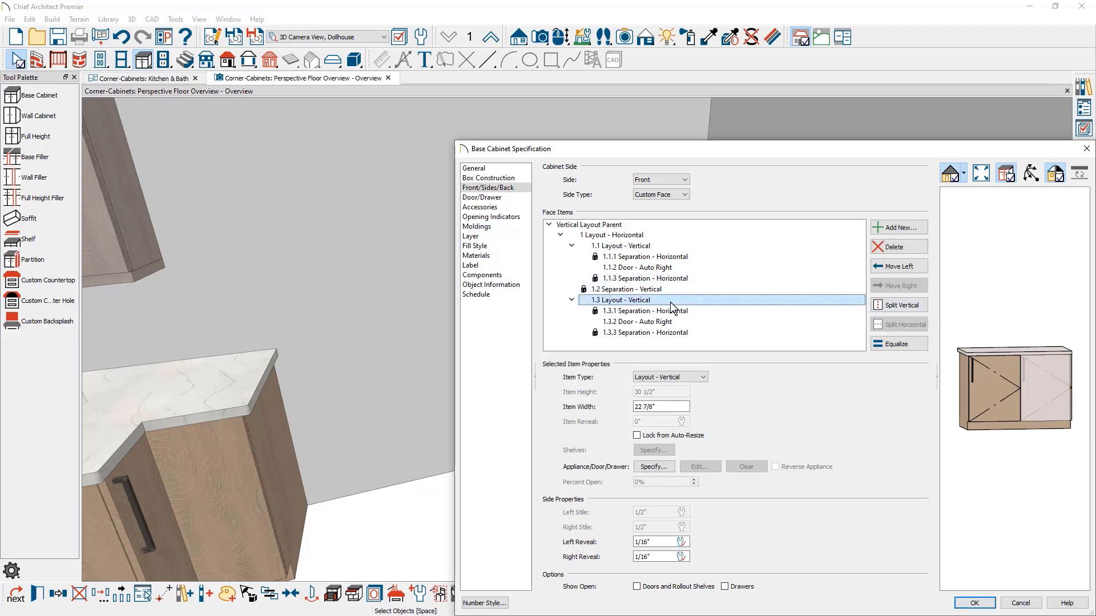
click(690, 378)
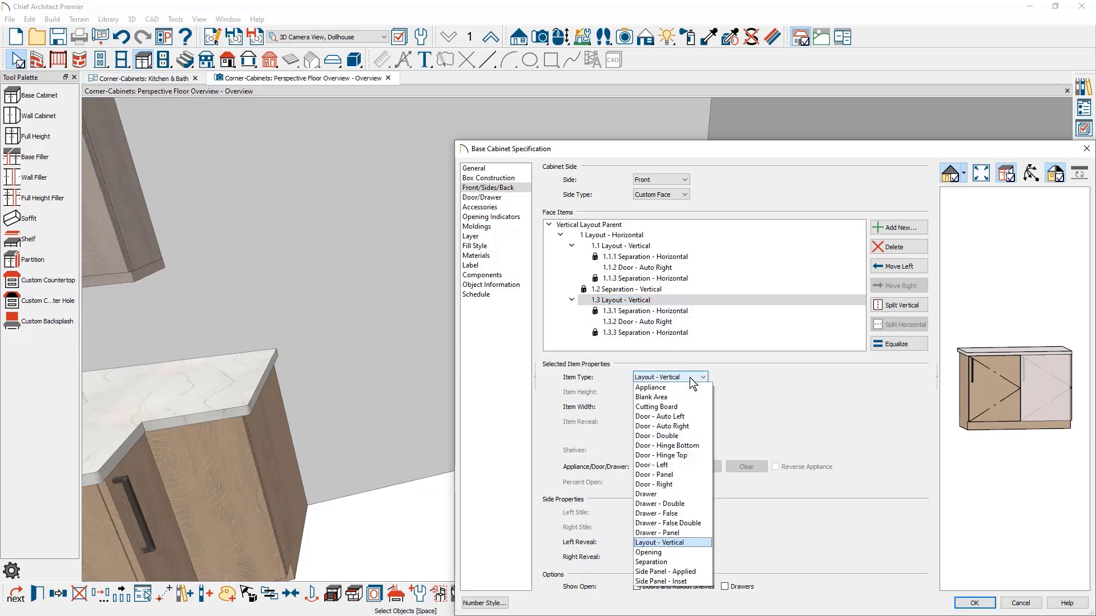
click(679, 398)
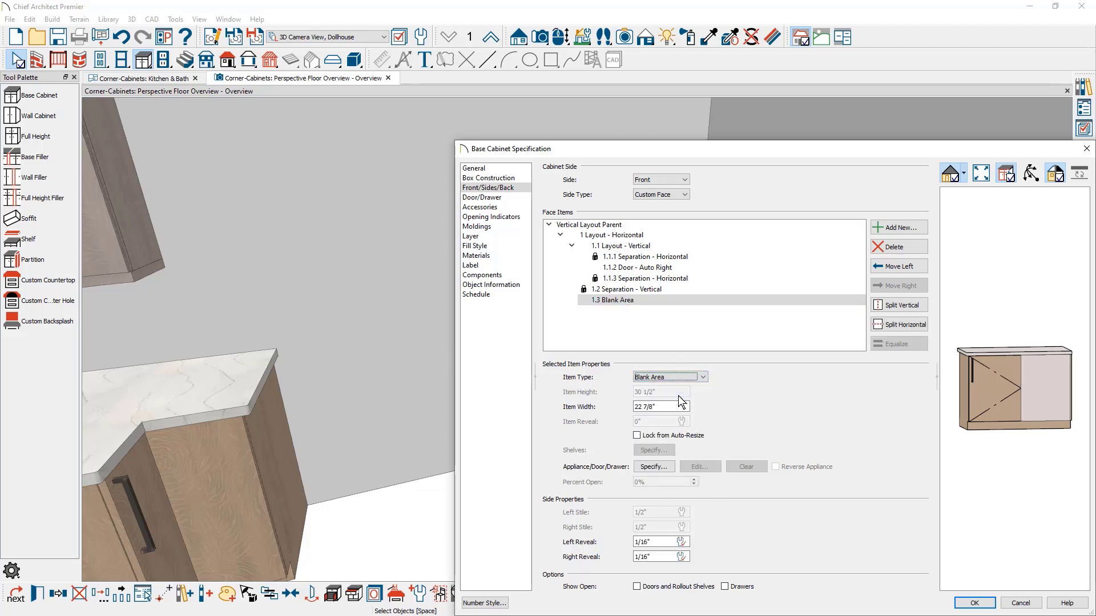
Set the width of the door section beside the blank area to 21"
click(640, 249)
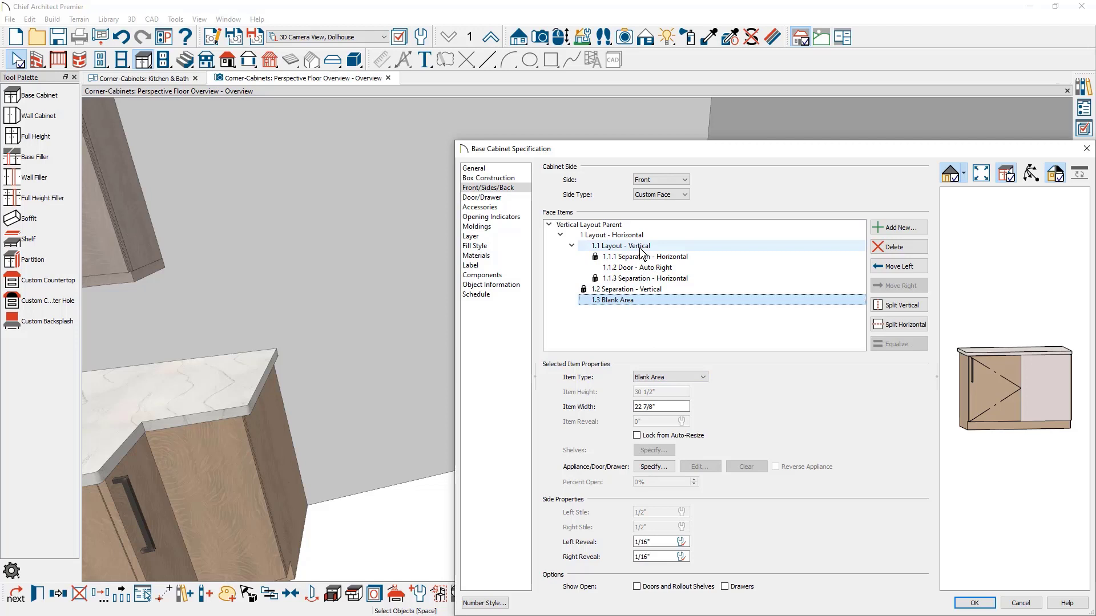
click(640, 249)
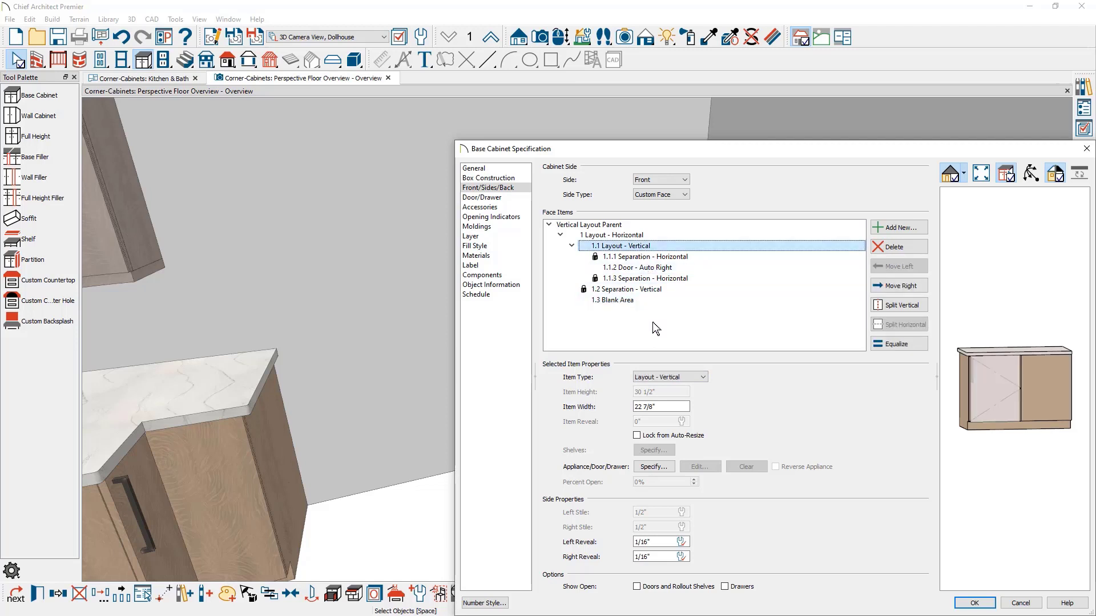
drag(669, 406, 609, 408)
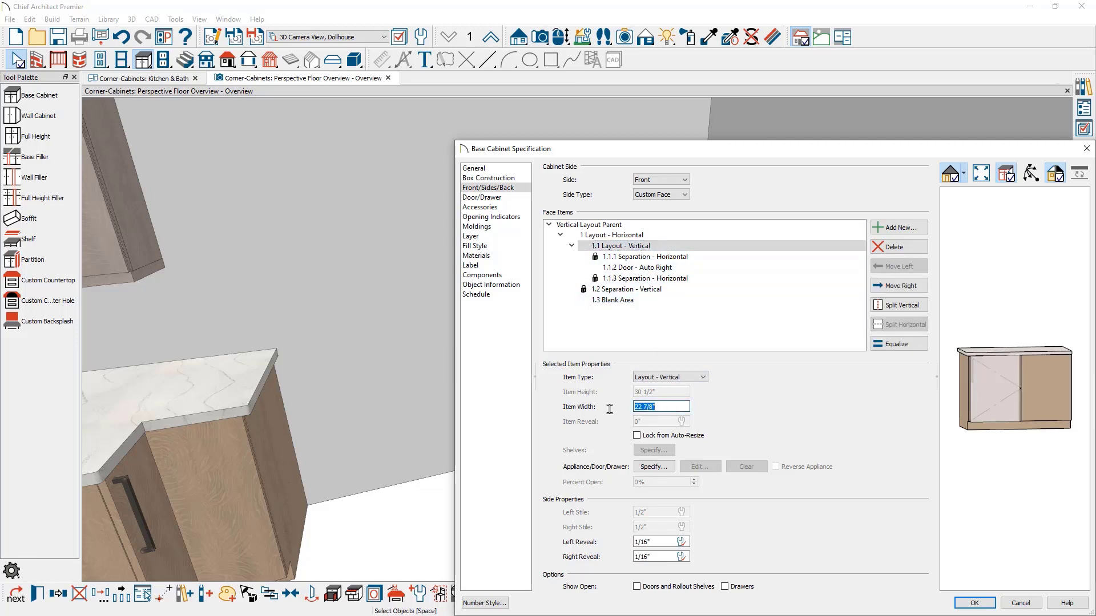
text(21)
key(Tab)
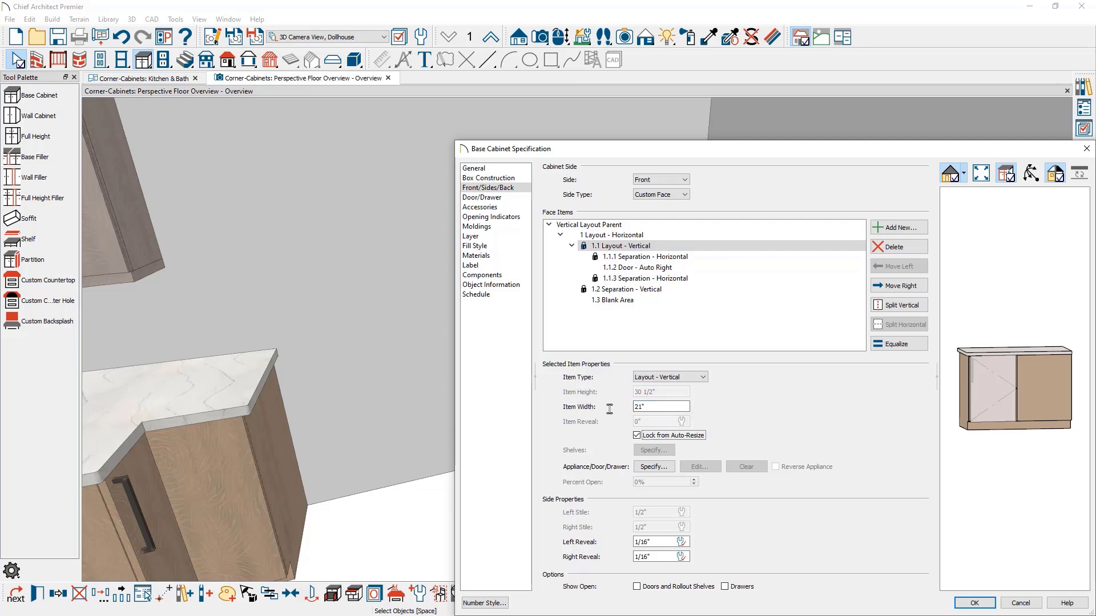
click(1044, 409)
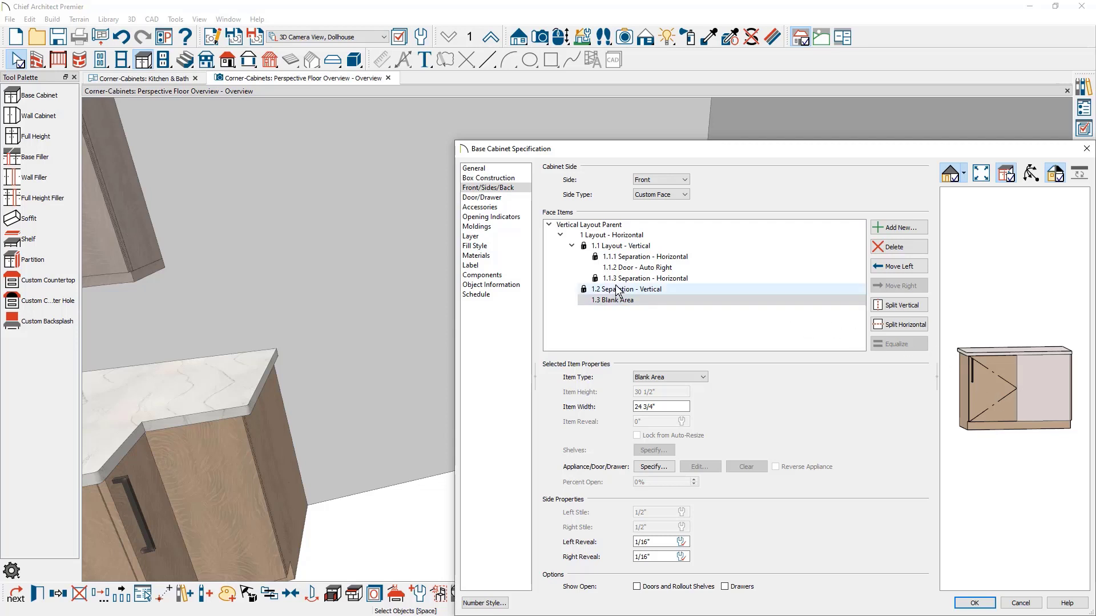
Switch the back-wall cabinet from an automatic to a specified label, replacing the FHB prefix with BC, and apply the changes
click(512, 266)
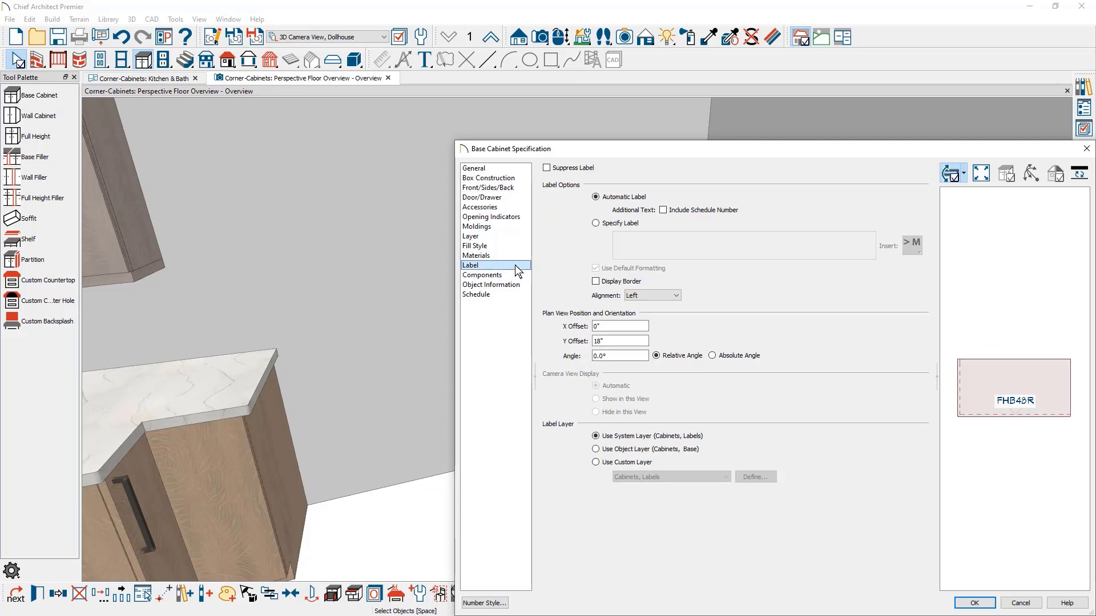
click(596, 225)
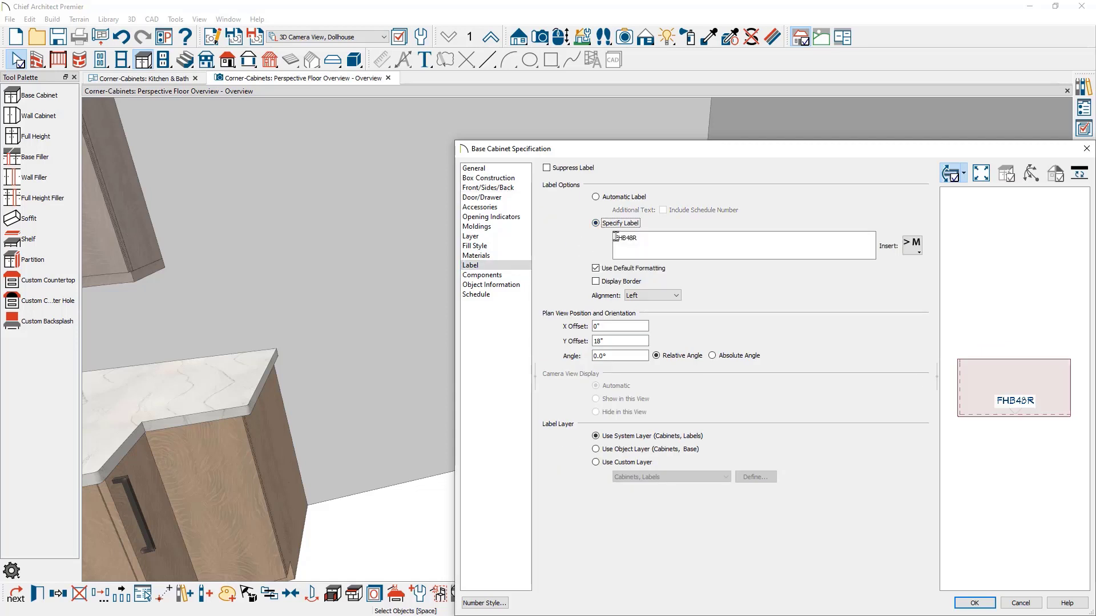
click(615, 238)
text(BC)
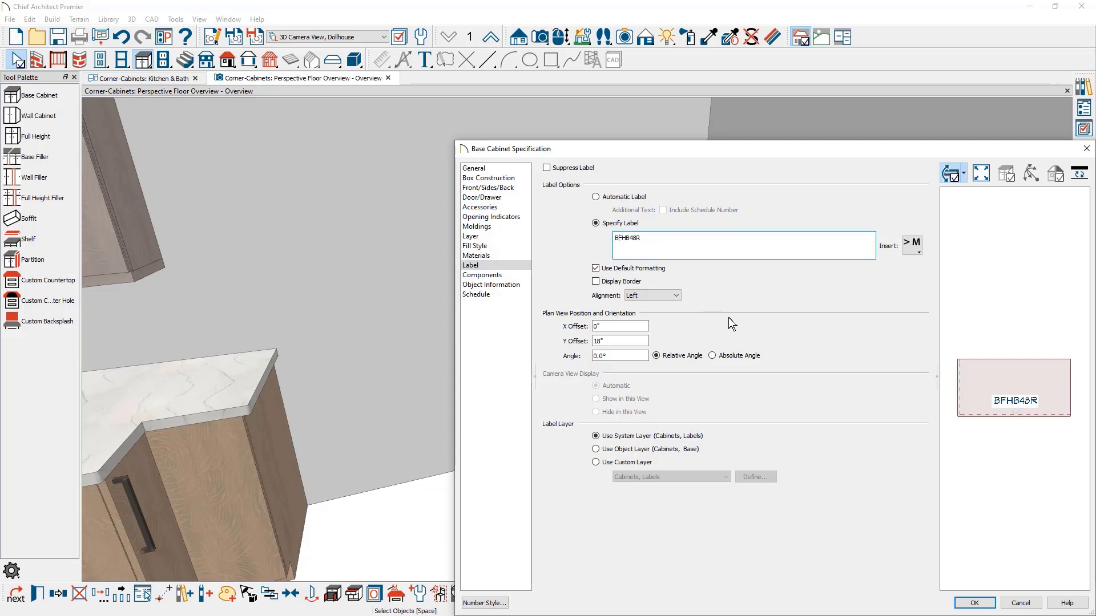
key(Delete)
key(Delete)
key(Delete)
click(976, 602)
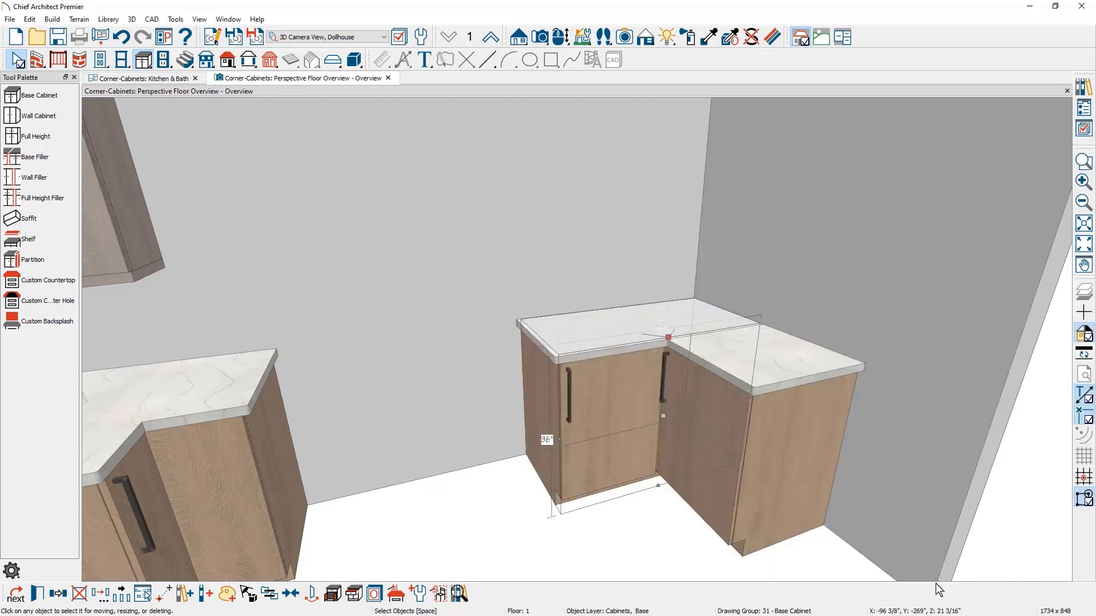
Change the side-wall base cabinet's door to Door - Auto Left
double_click(733, 464)
click(654, 246)
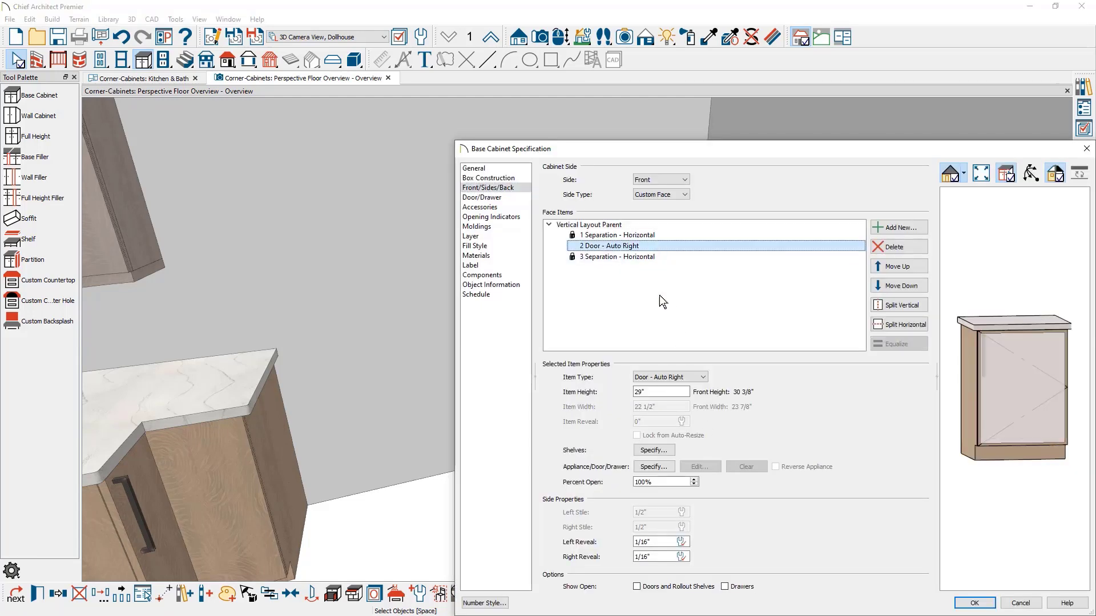
click(679, 378)
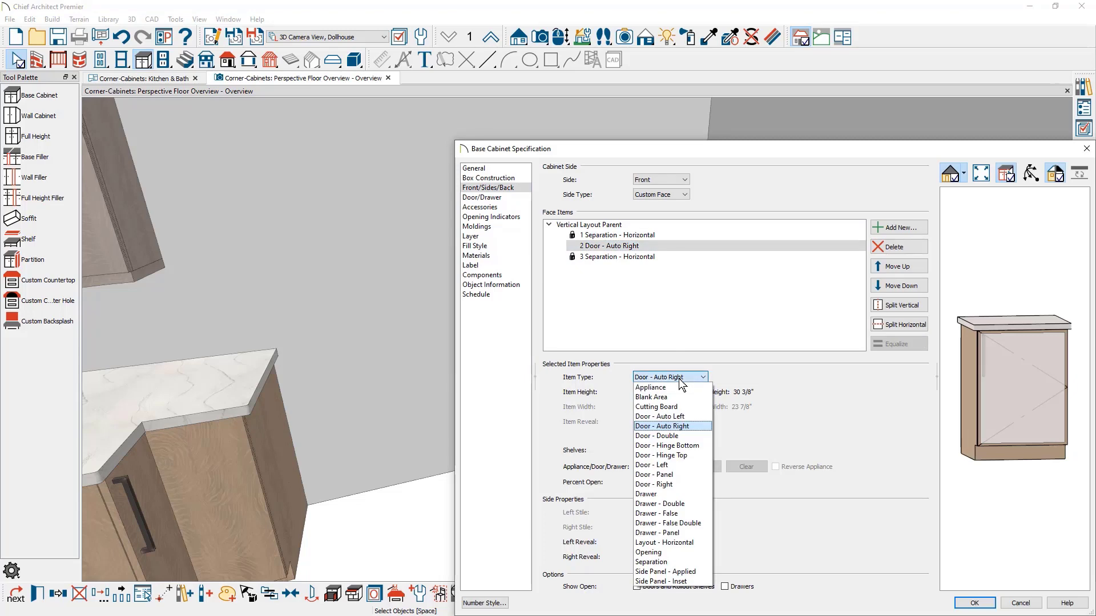
click(682, 417)
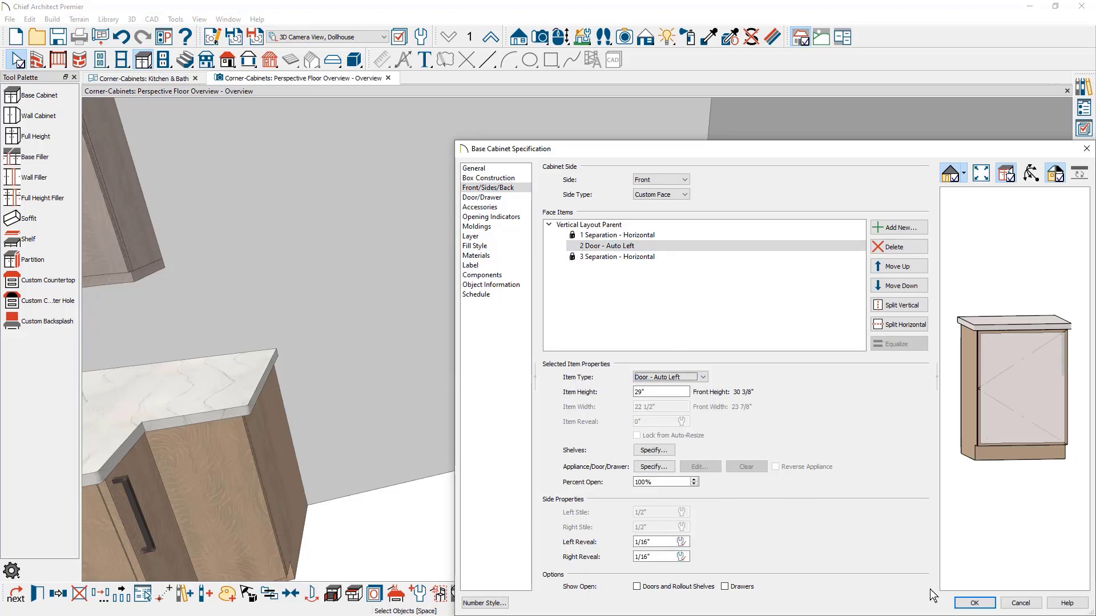
click(974, 603)
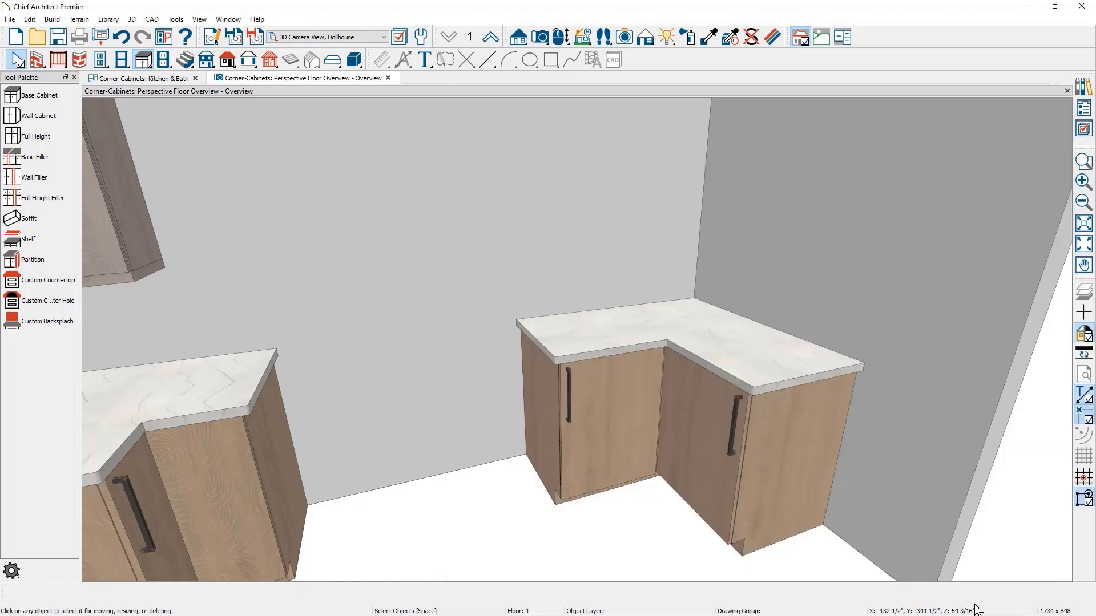